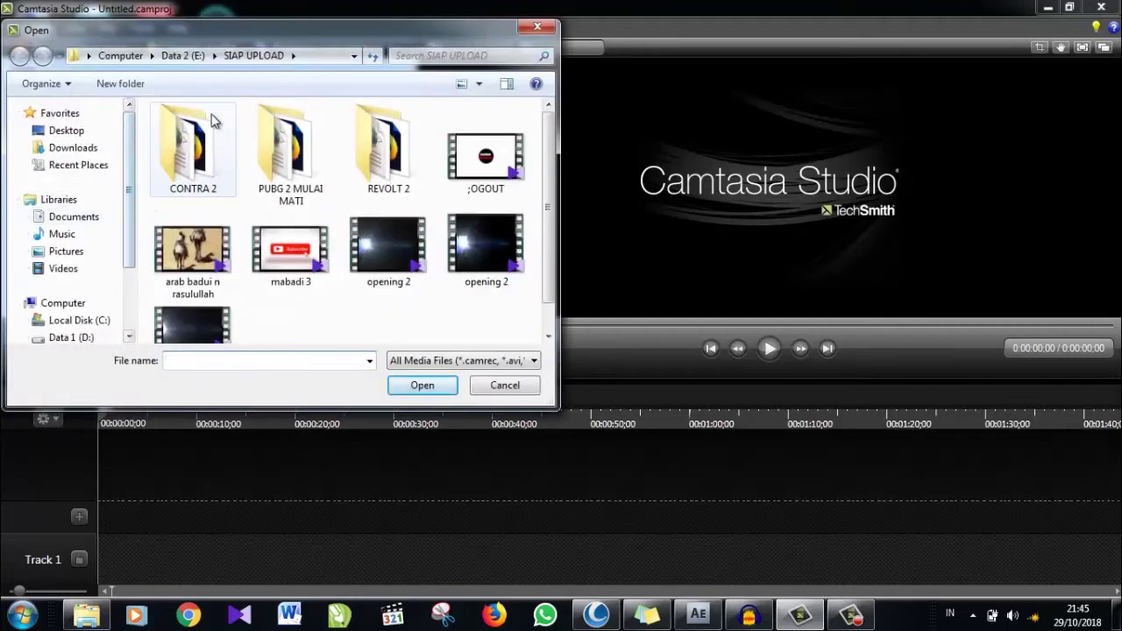
- Import the Tobu - Life [NCS Release] audio file from the referensi\mp3 folder on drive Data 2 (E:)
scroll(127, 252, down, 1)
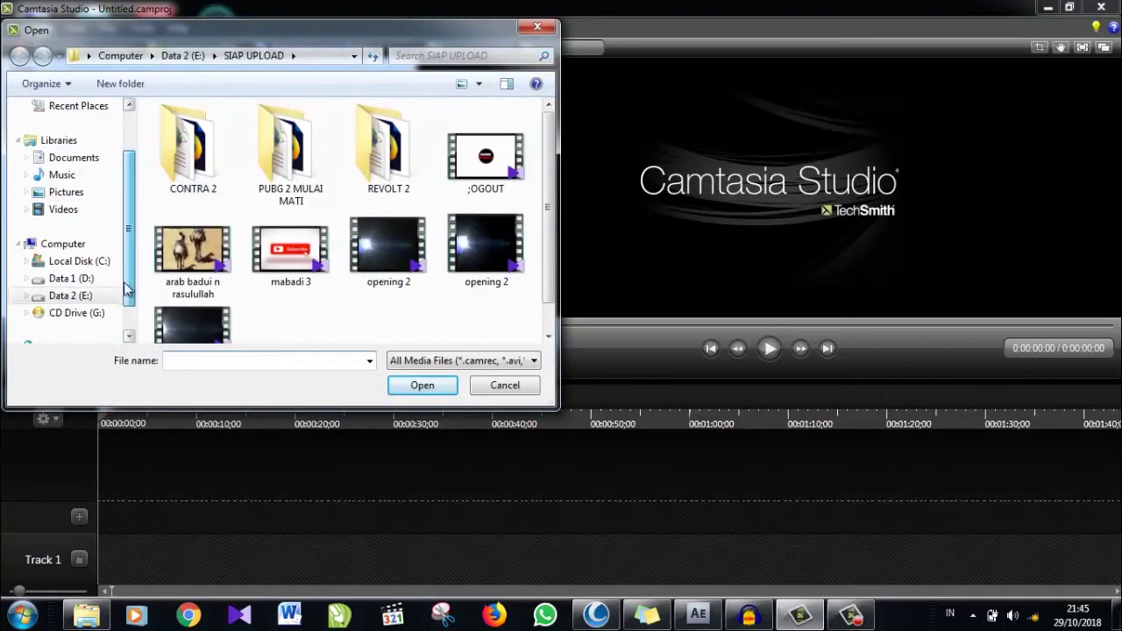
click(70, 295)
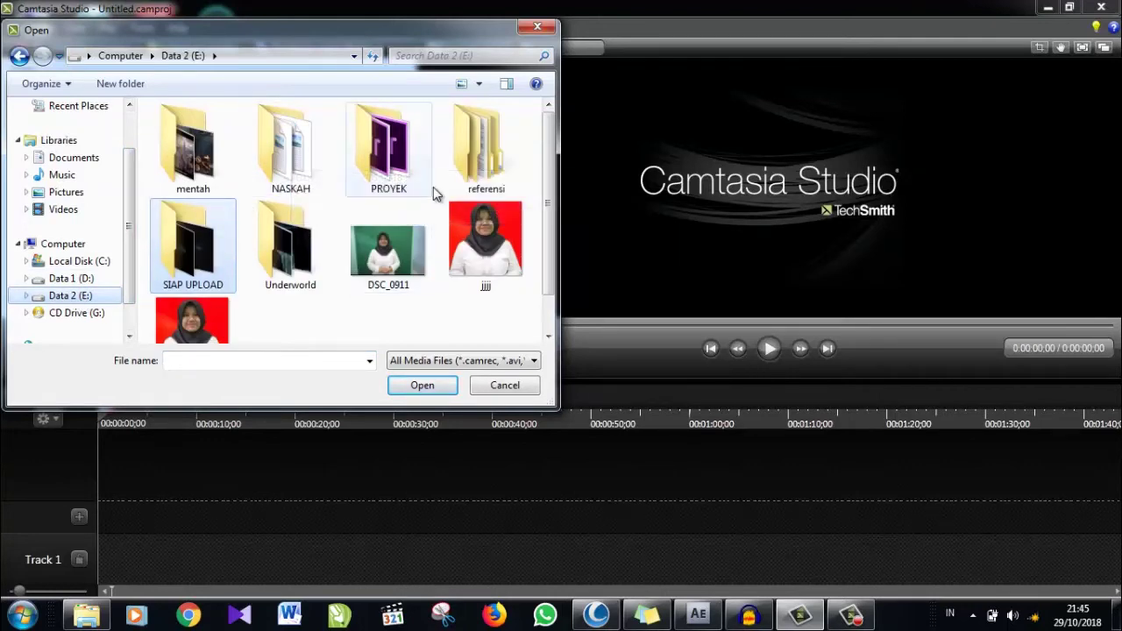
double_click(474, 180)
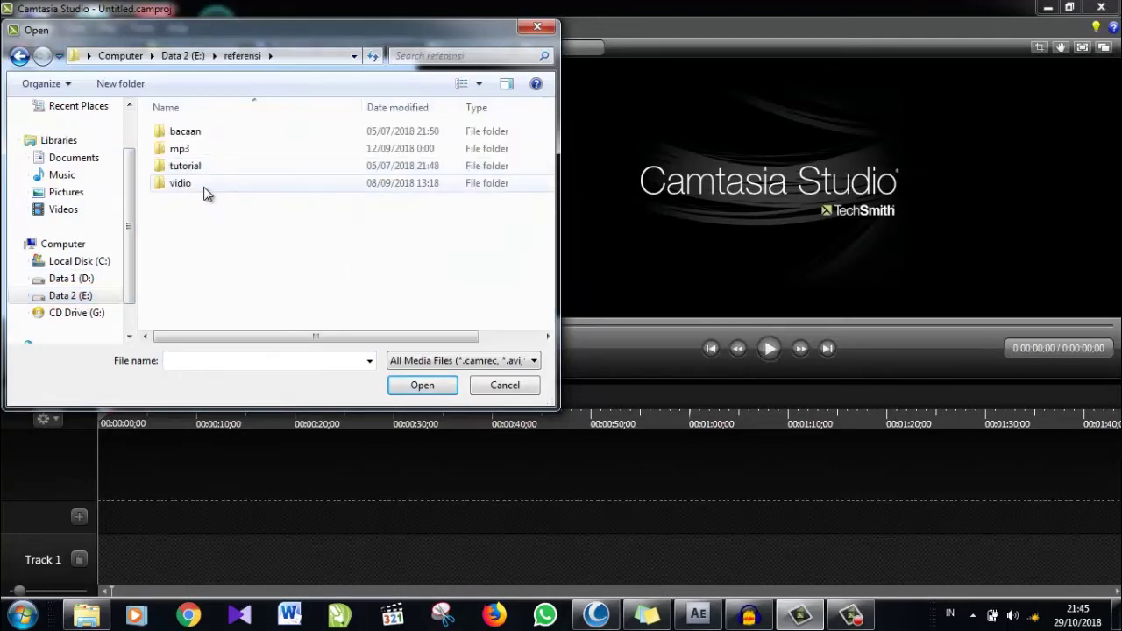
double_click(179, 148)
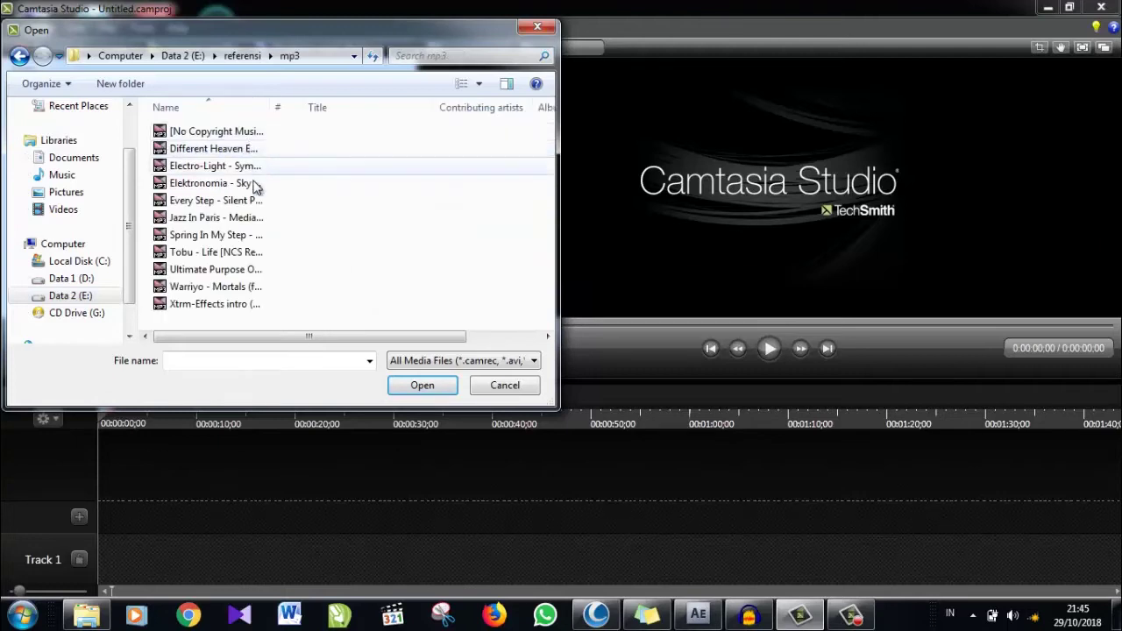
click(208, 253)
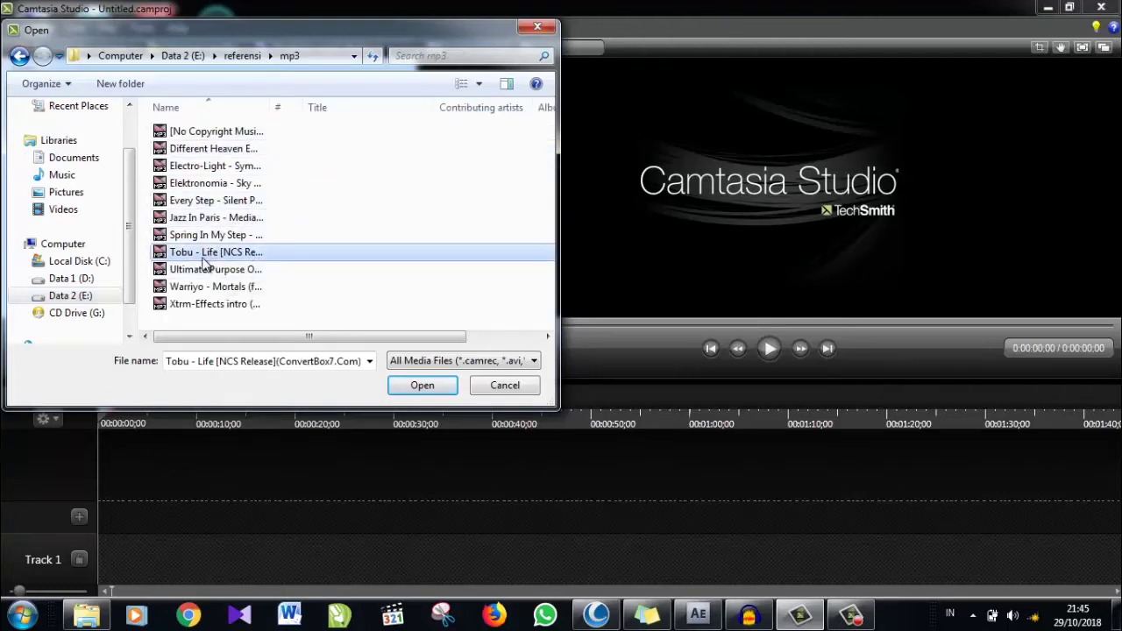
click(413, 385)
- Place opening 2.mp4 at the very start of Track 1 and set the editing dimensions to 1280 x 720
drag(54, 247, 73, 254)
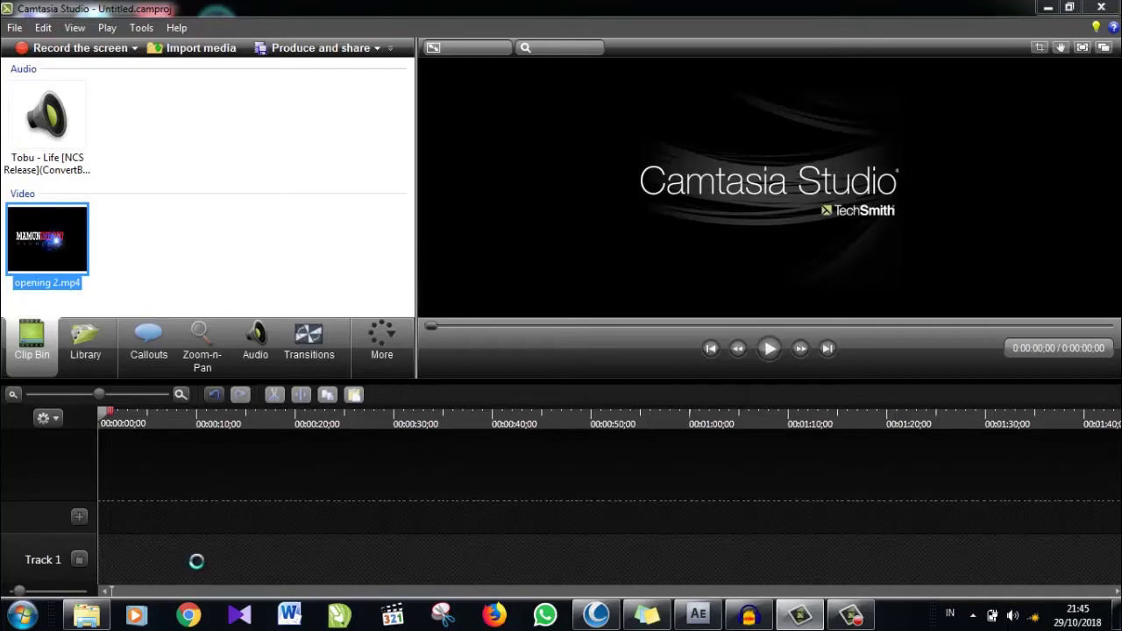
drag(201, 570, 201, 570)
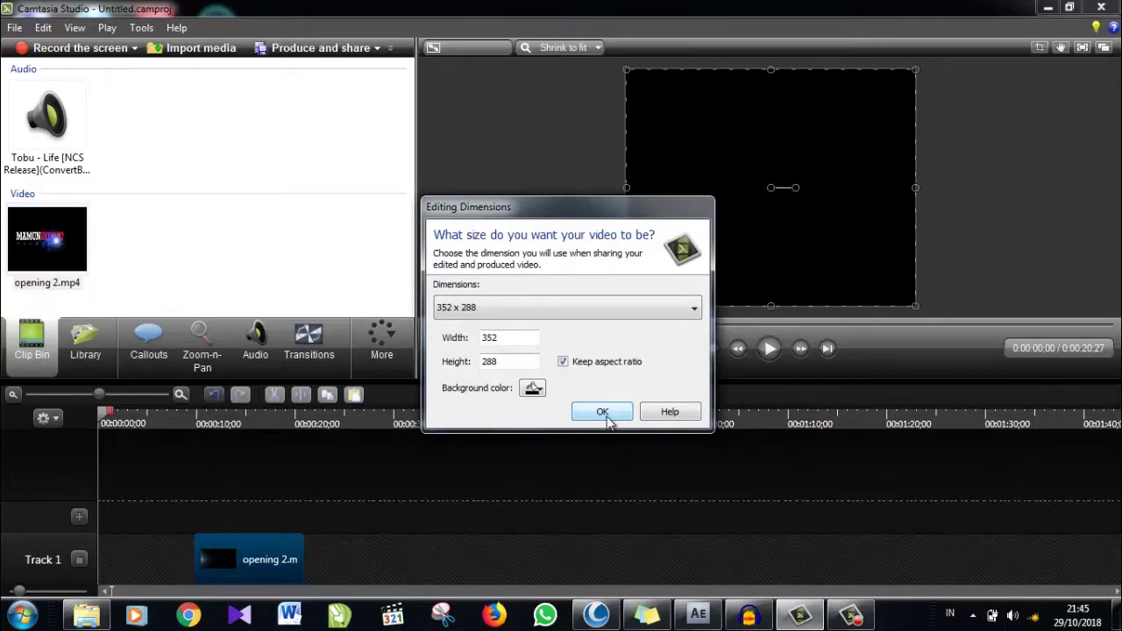
click(693, 309)
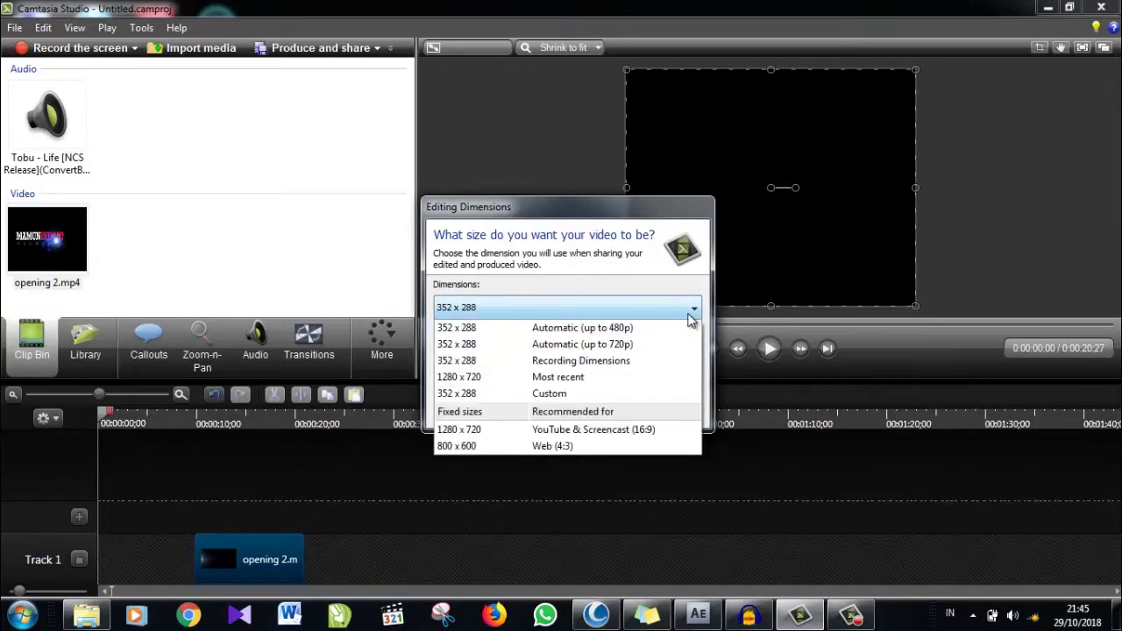
click(654, 382)
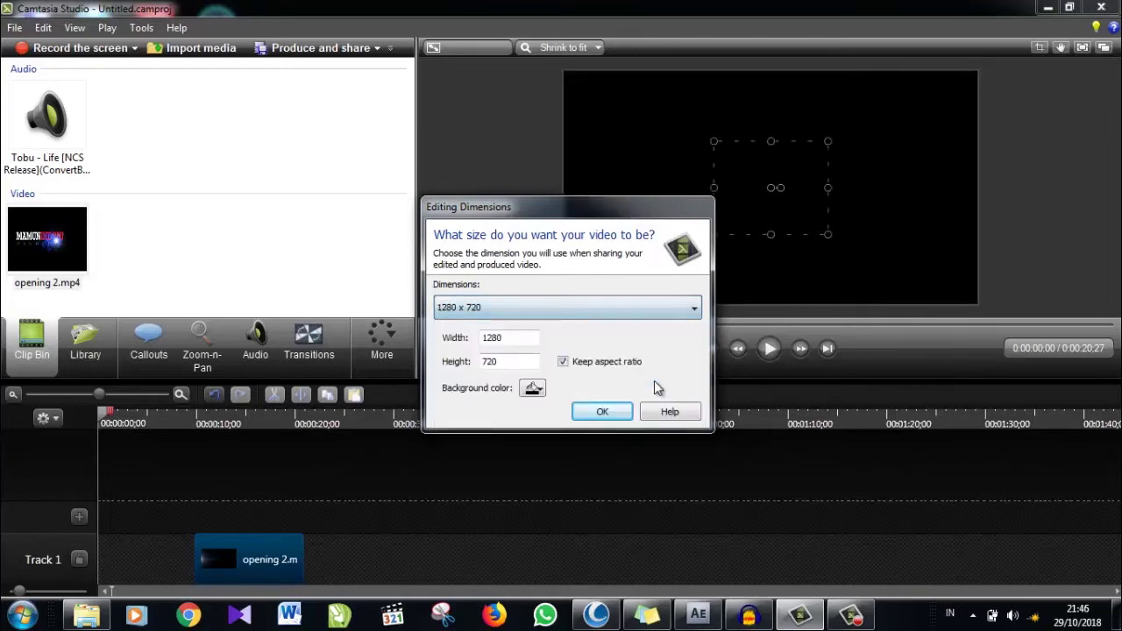
click(614, 412)
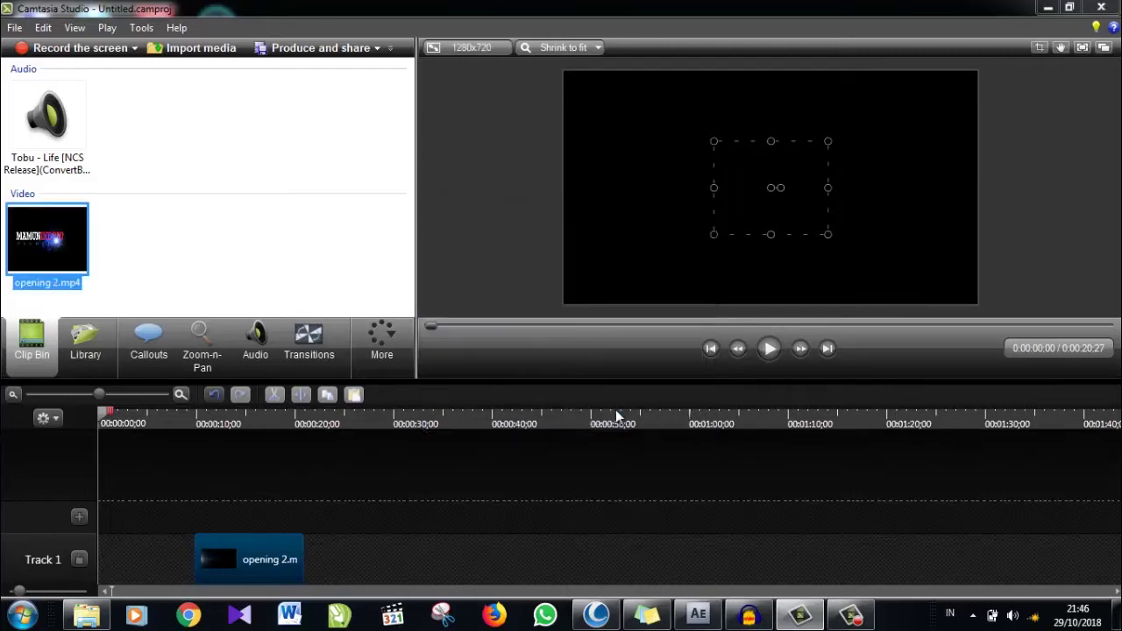
drag(214, 561, 124, 556)
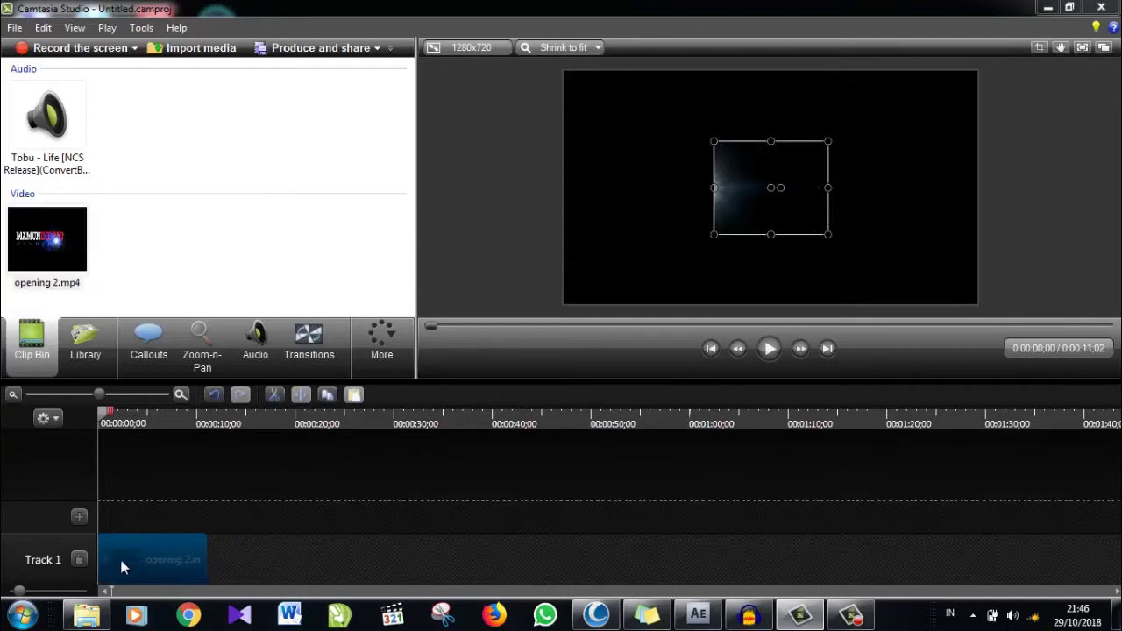
- Stretch the opening clip on all sides to fill the whole canvas and play it back
drag(827, 142, 910, 155)
drag(711, 153, 563, 184)
drag(738, 233, 744, 302)
drag(912, 188, 976, 201)
click(1039, 180)
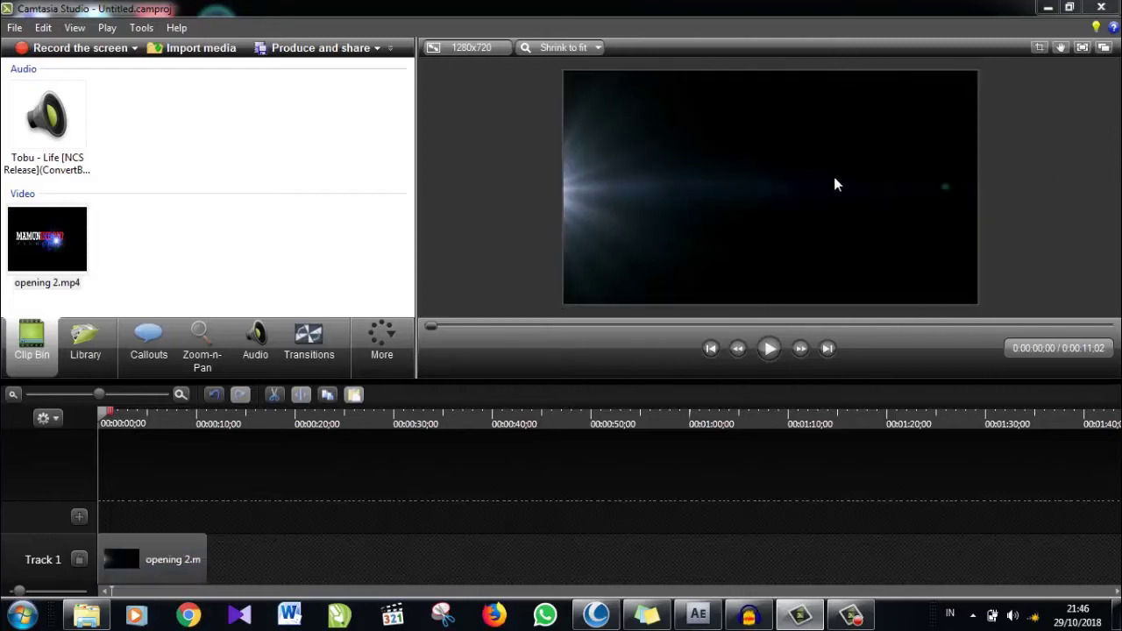
click(761, 352)
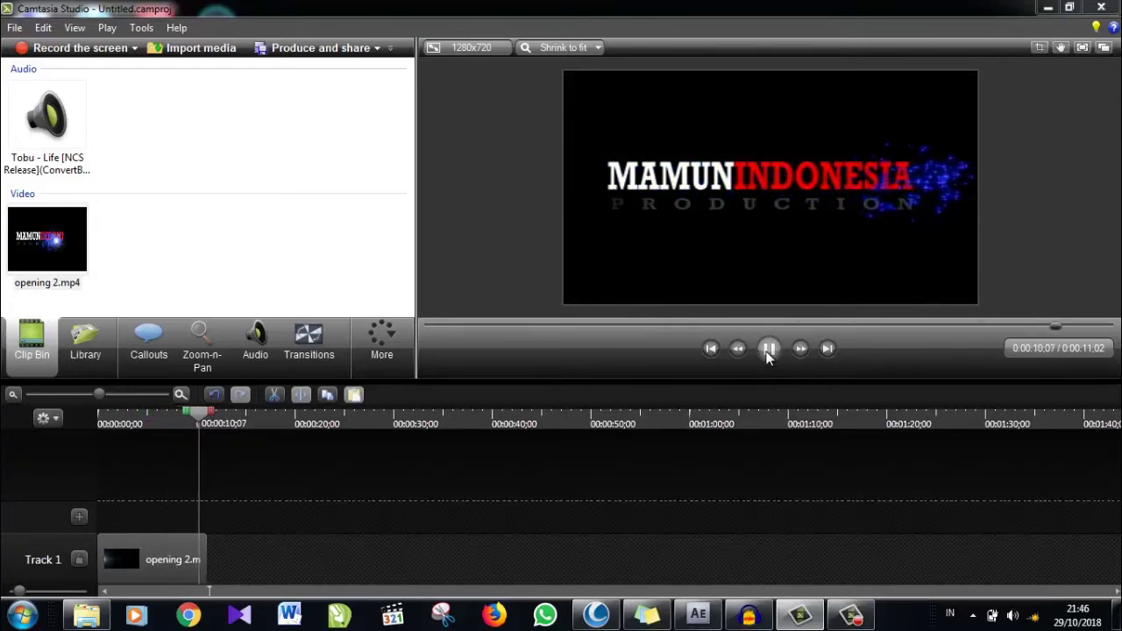
- Add the Tobu - Life audio on a new Track 2 at the timeline start and preview it with the opening clip
click(42, 156)
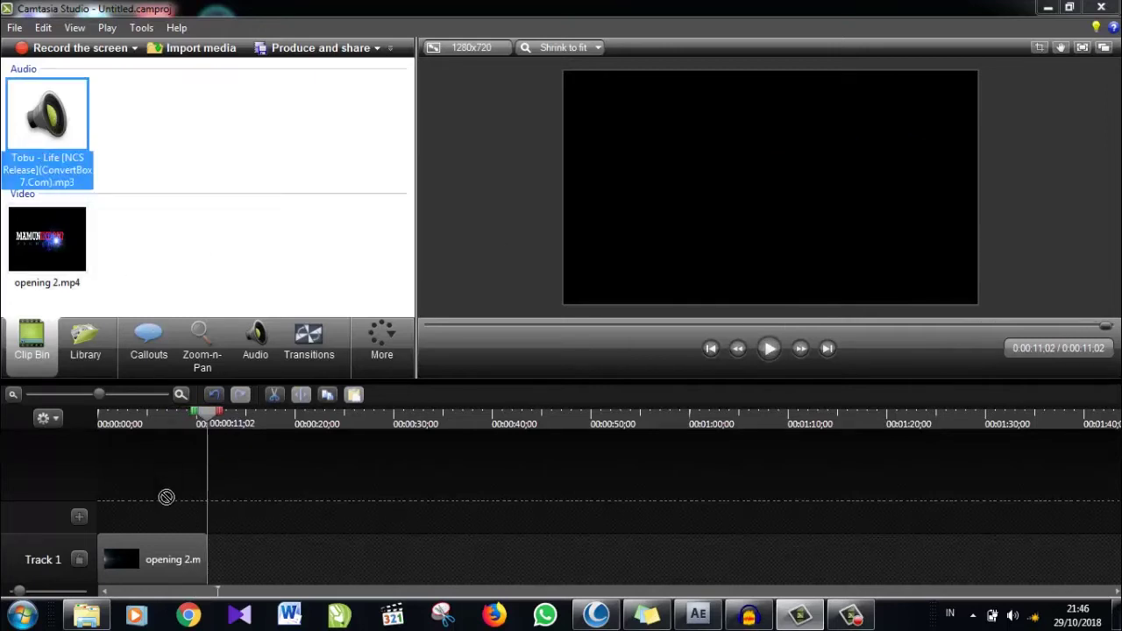
drag(163, 524, 168, 513)
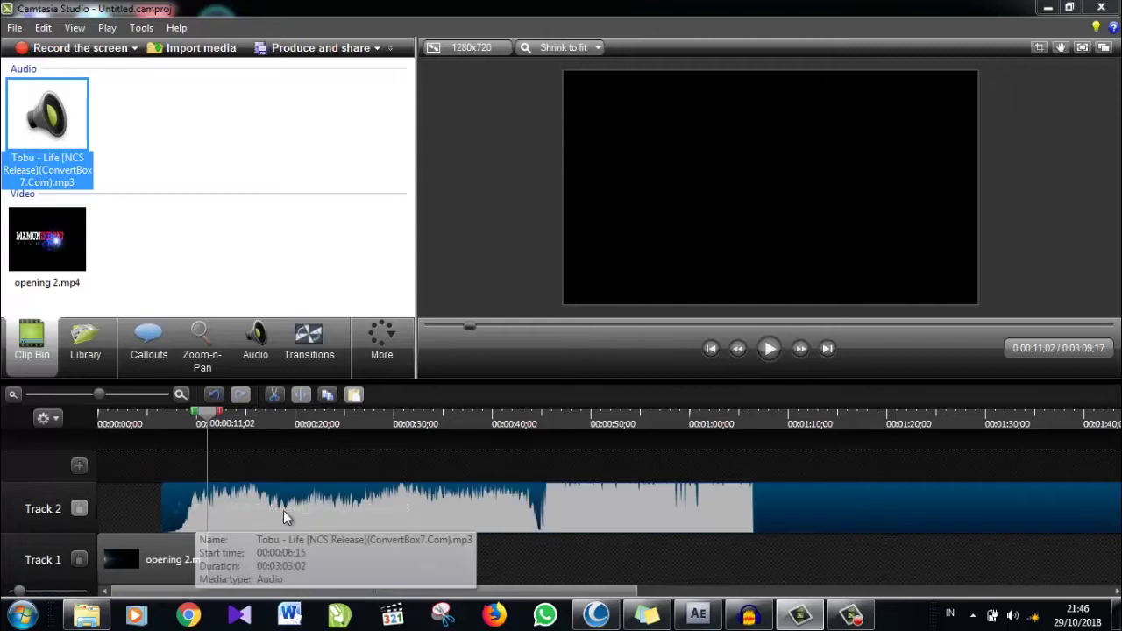
drag(270, 508, 251, 508)
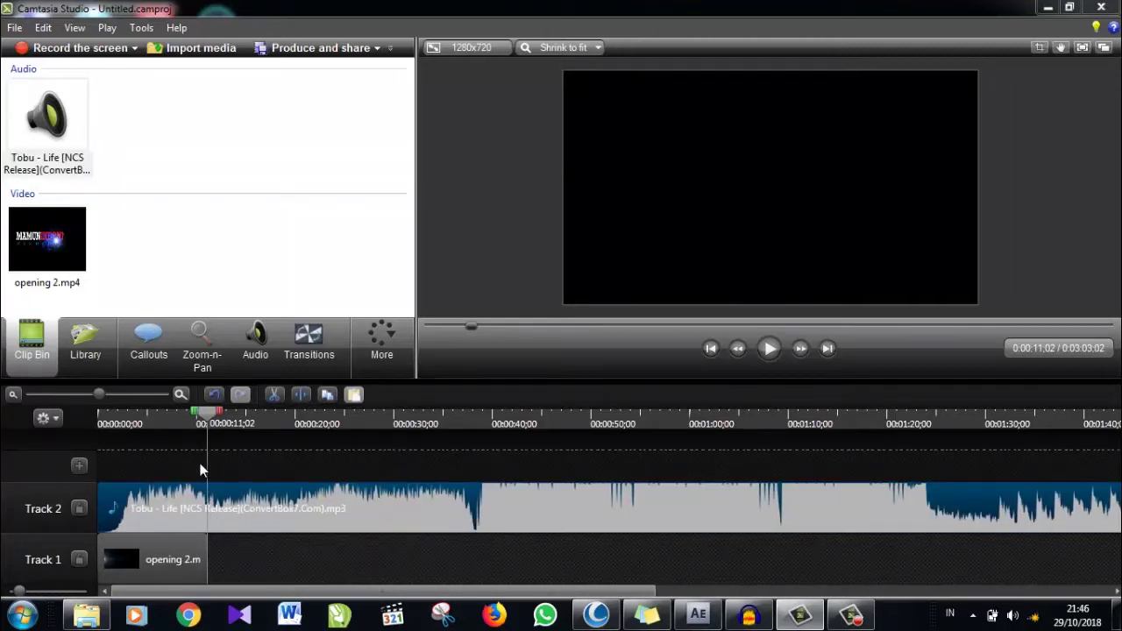
click(101, 415)
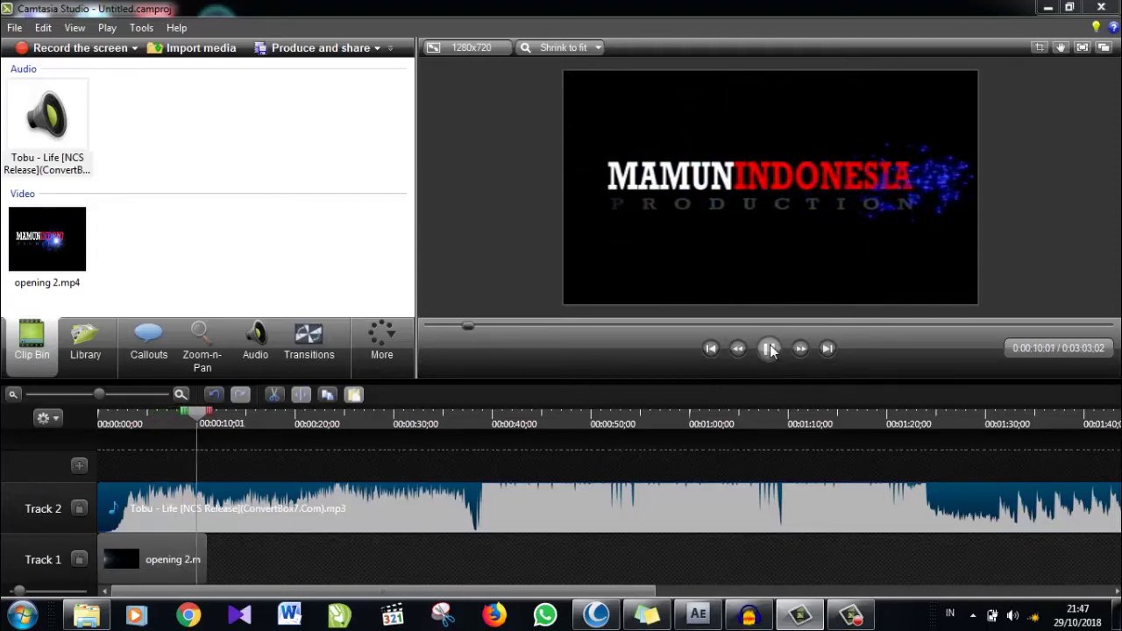
click(769, 351)
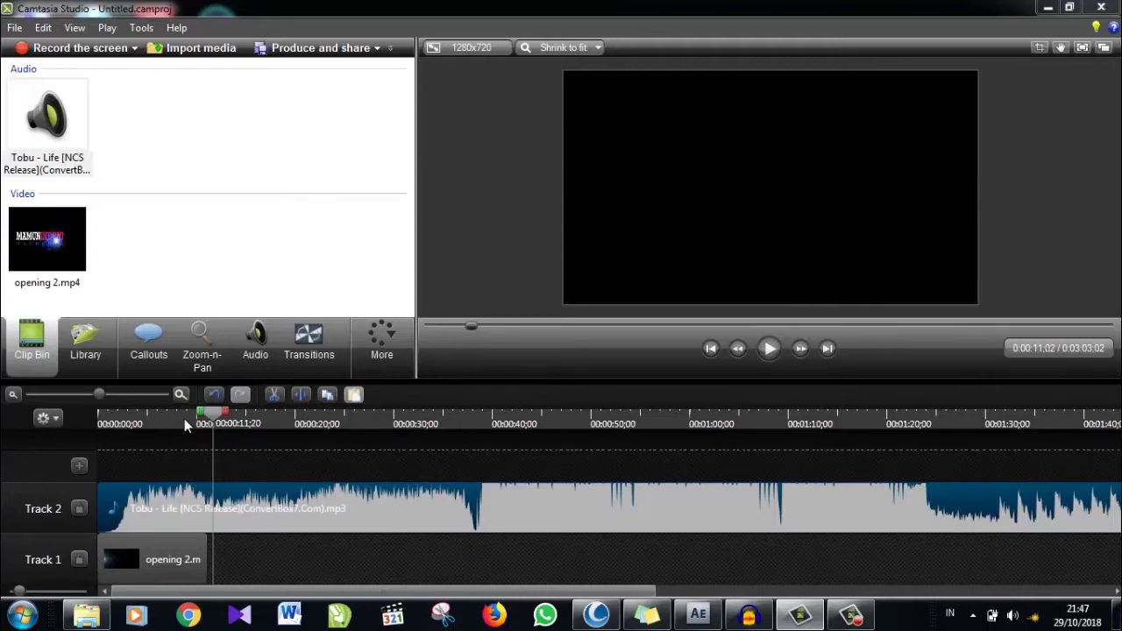
drag(202, 422, 163, 422)
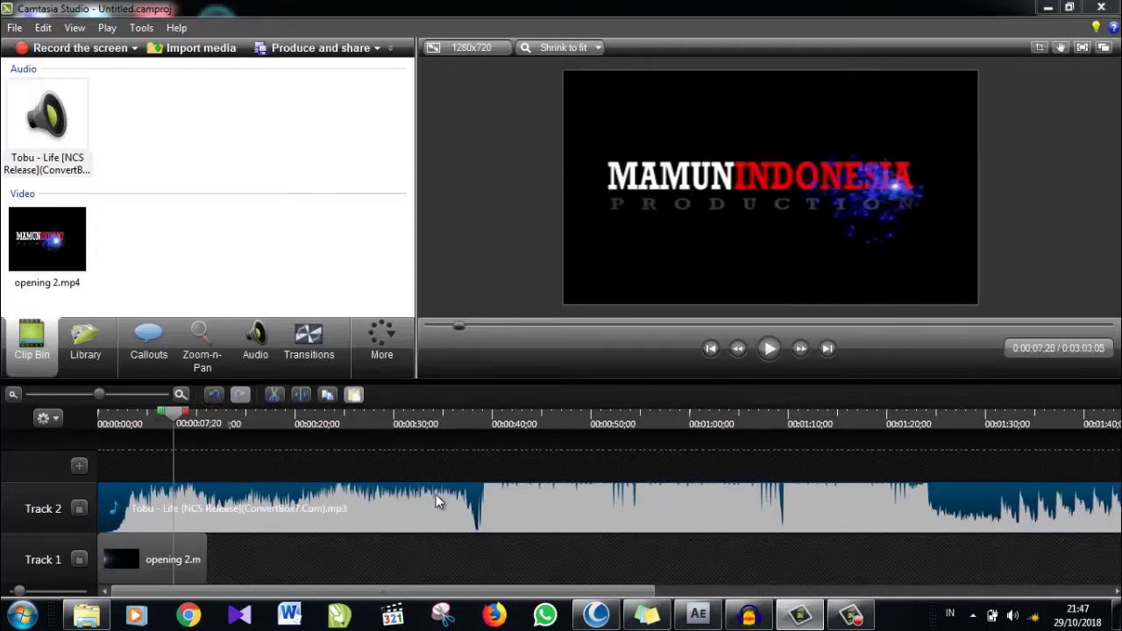
drag(441, 499, 400, 500)
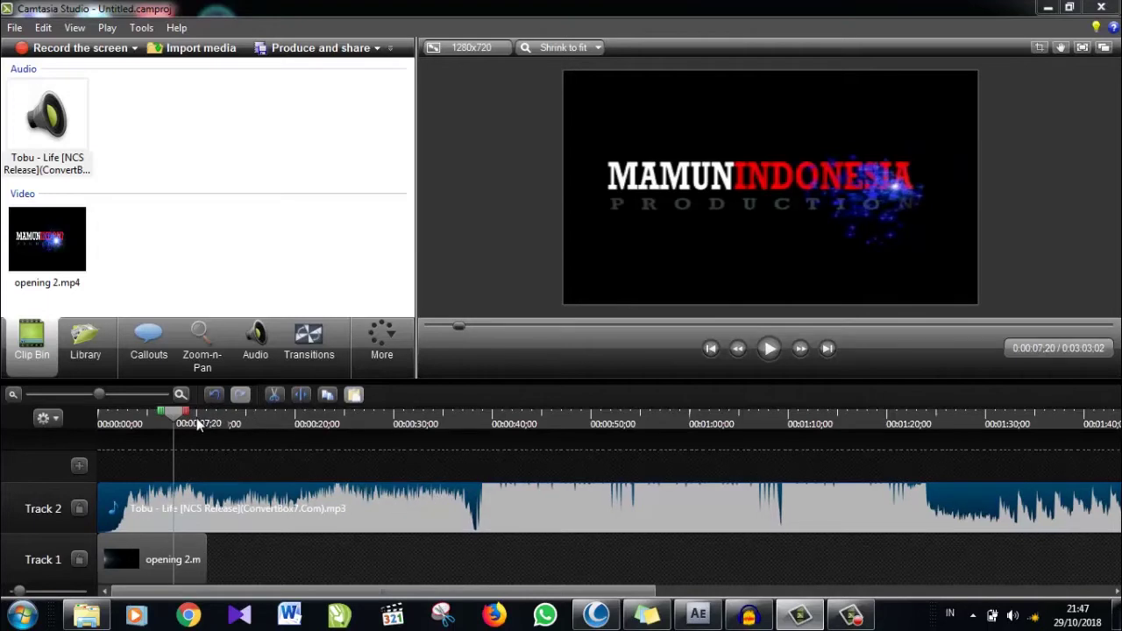
click(301, 399)
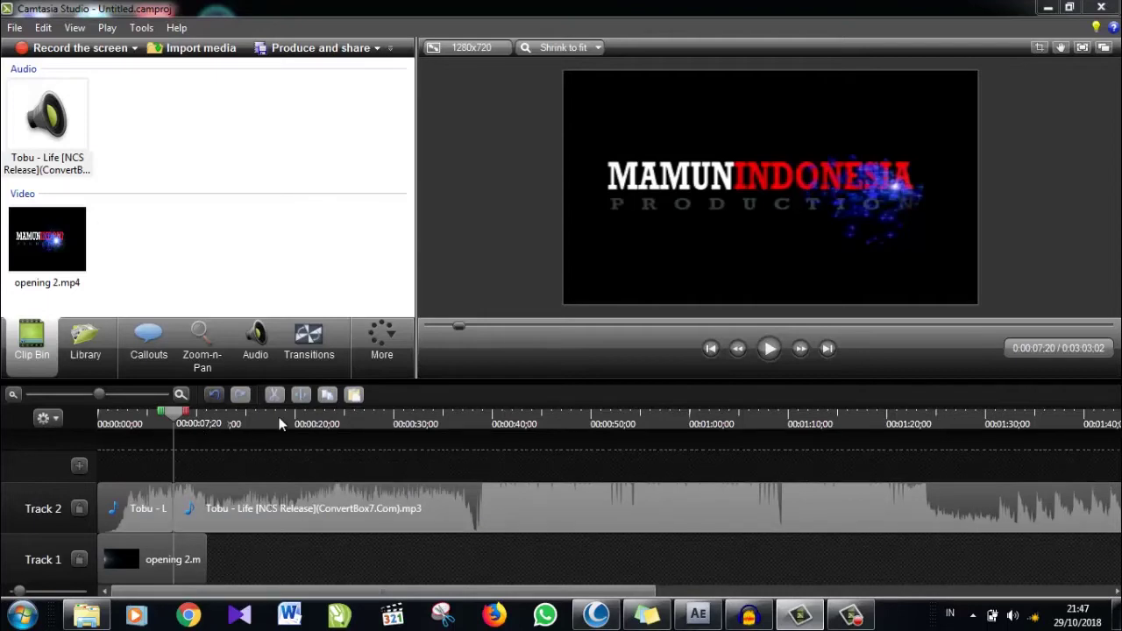
key(ctrl+z)
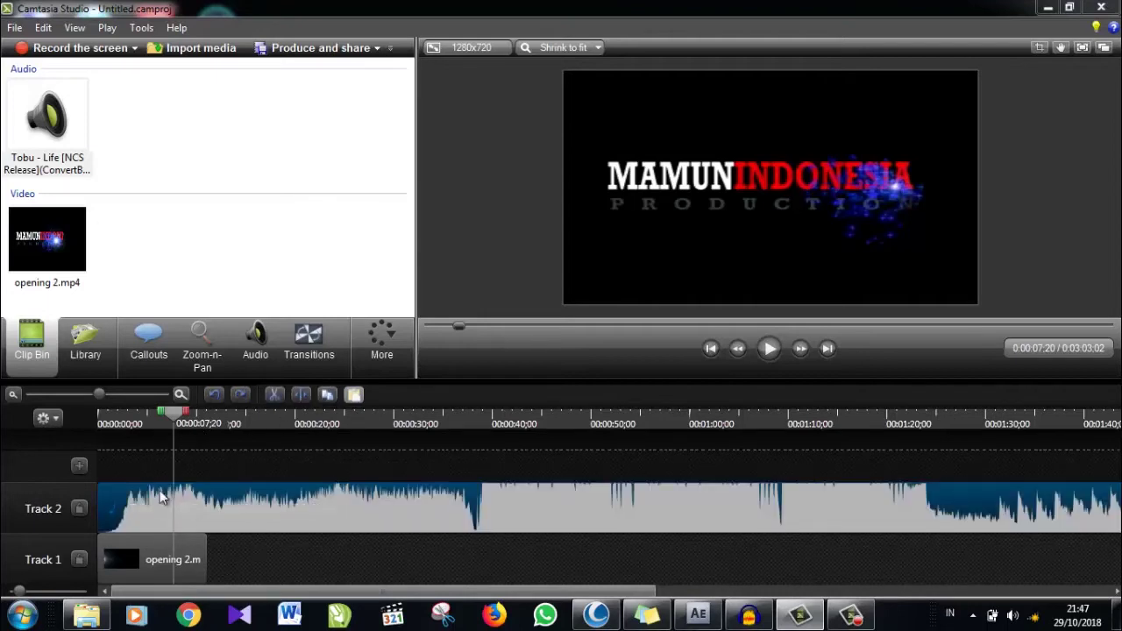
- Split the audio at 0:00:01;13, delete the part before the cut and shift the remainder to the timeline start
click(121, 424)
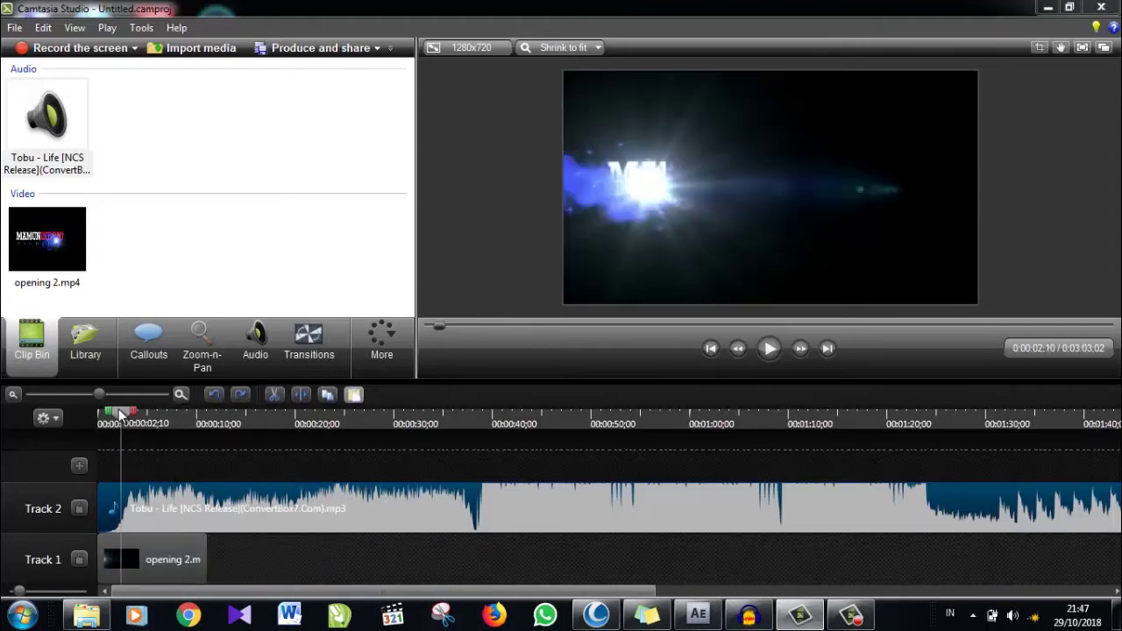
drag(123, 417, 111, 417)
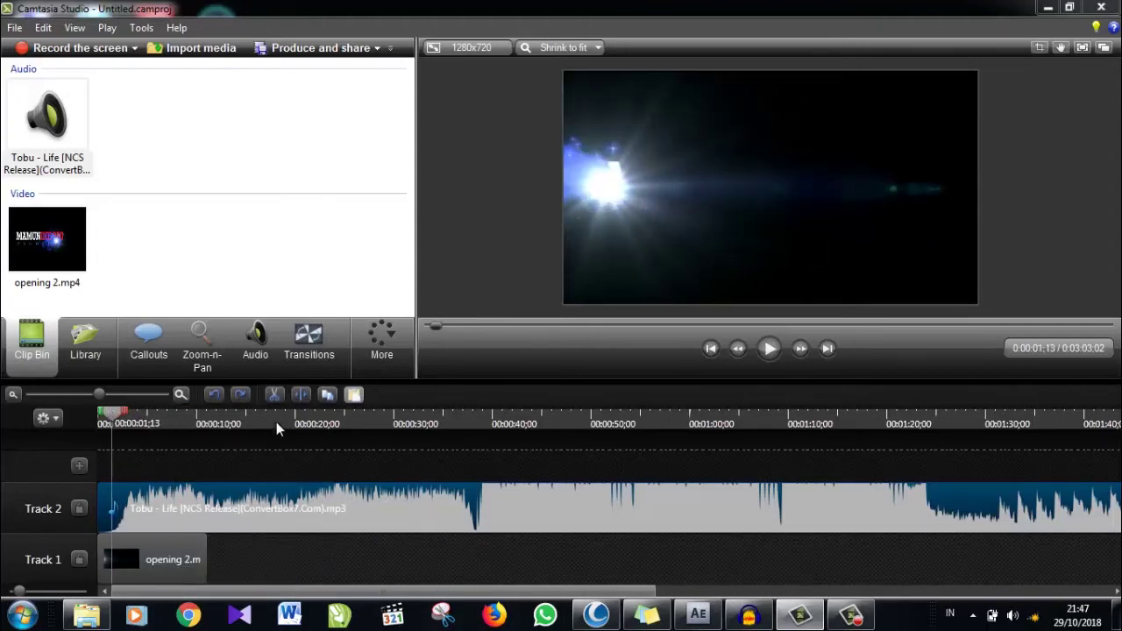
click(301, 400)
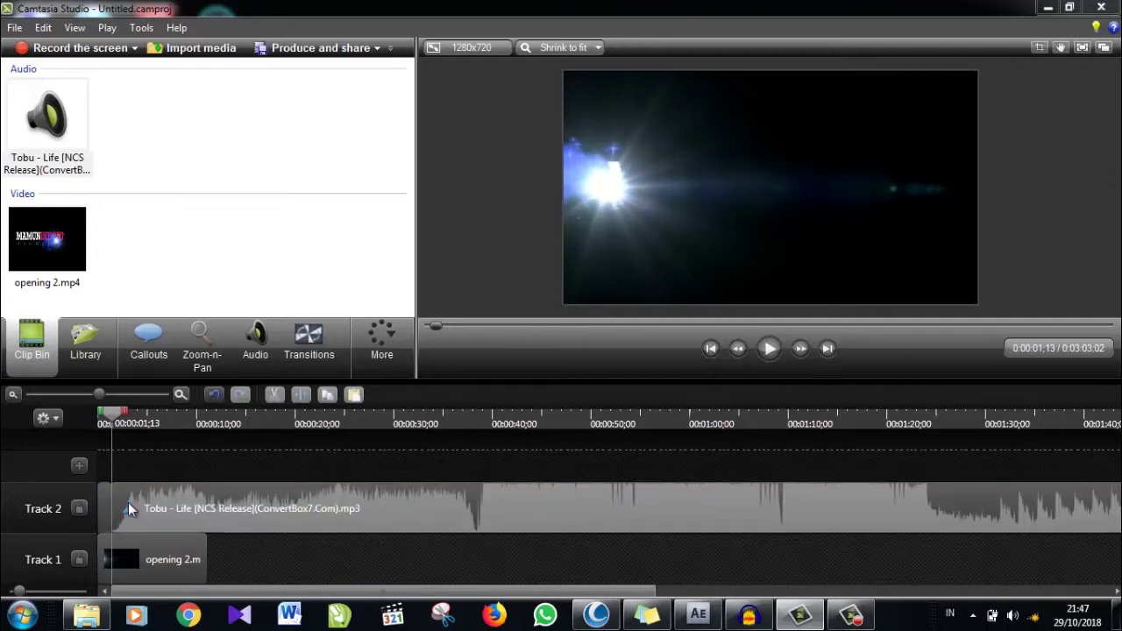
click(114, 506)
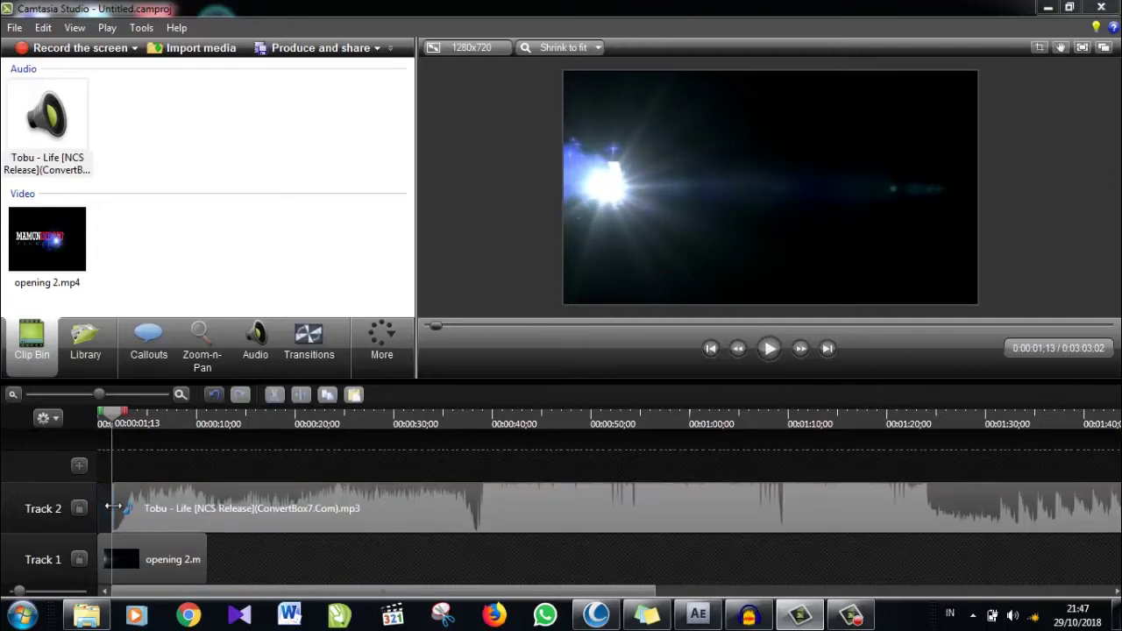
key(Delete)
drag(227, 507, 207, 504)
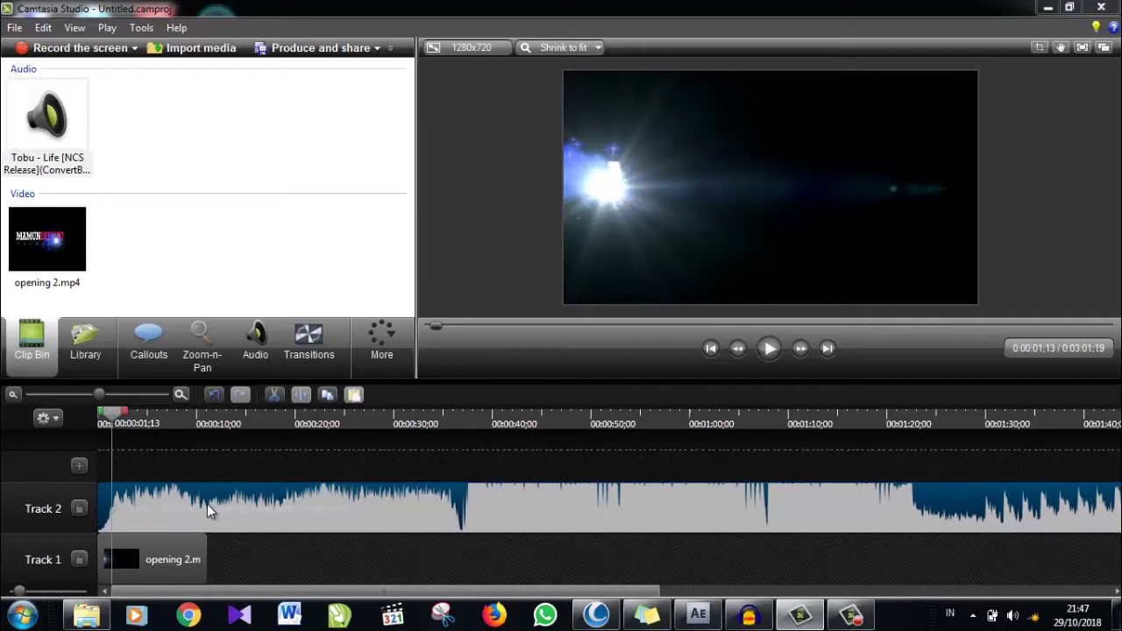
- Split the Track 2 audio at the end of the opening clip, 0:00:11;02, and delete everything after the cut
click(155, 561)
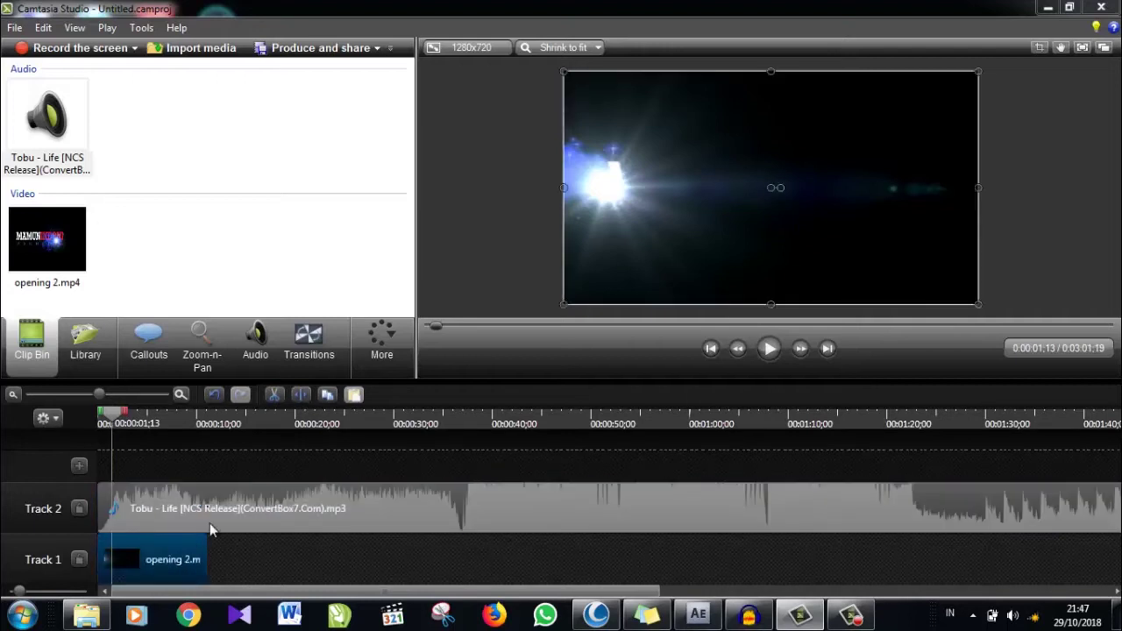
click(175, 507)
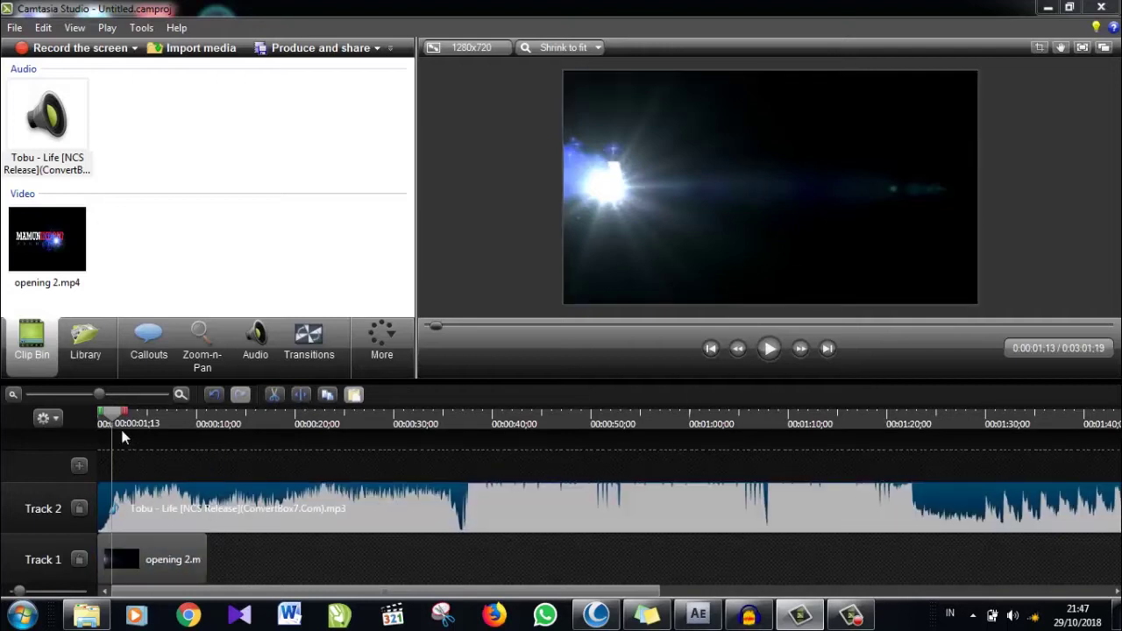
drag(125, 441, 207, 447)
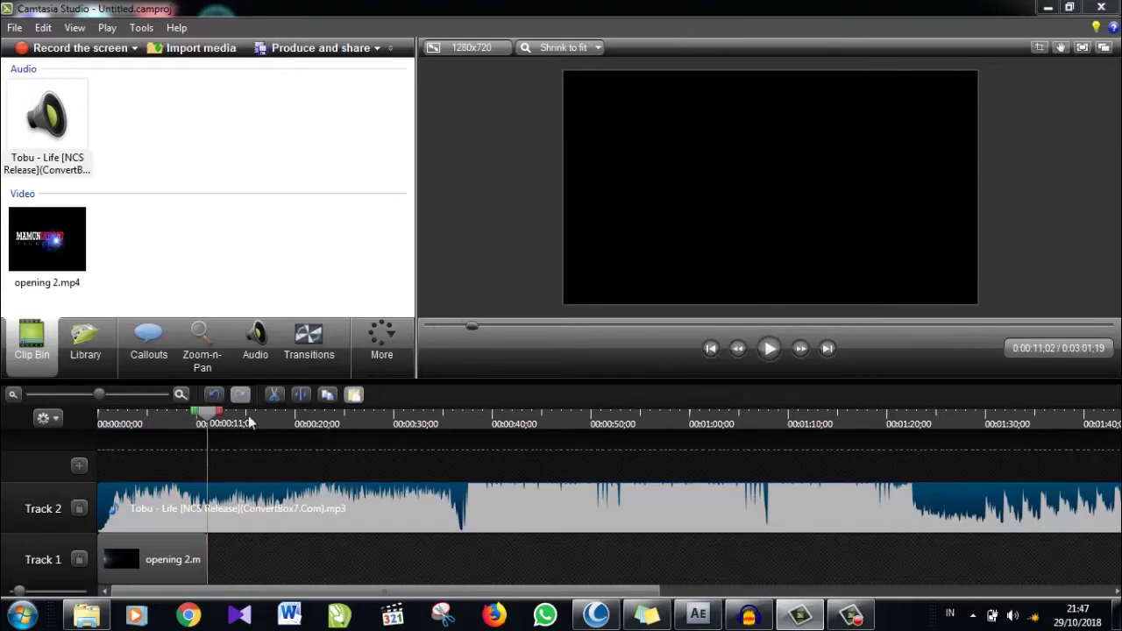
click(301, 395)
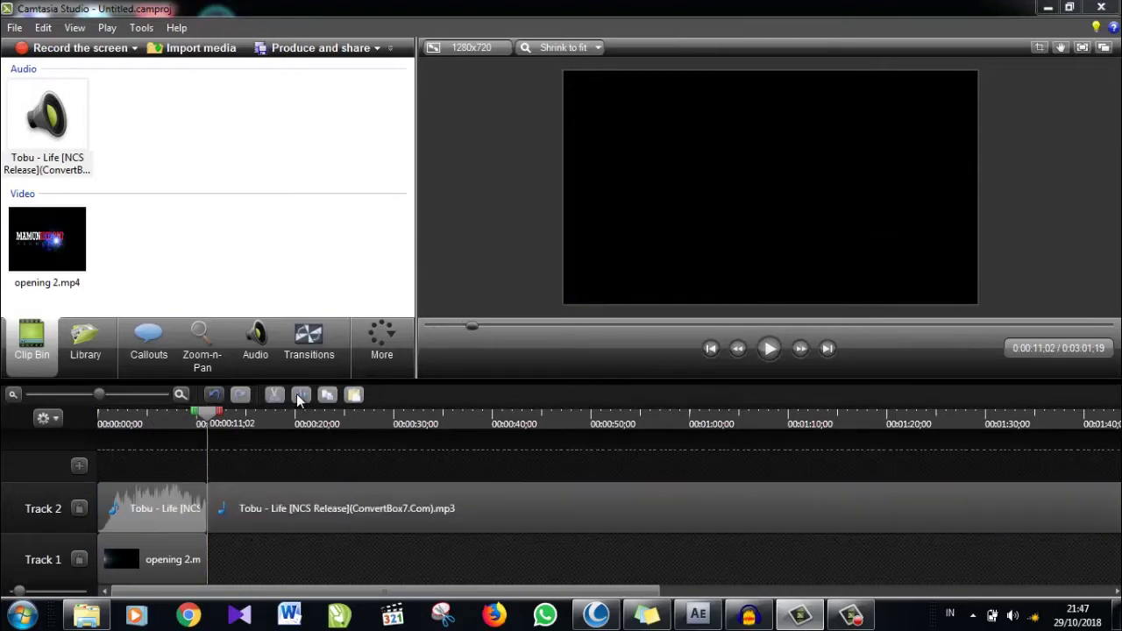
click(306, 511)
key(Delete)
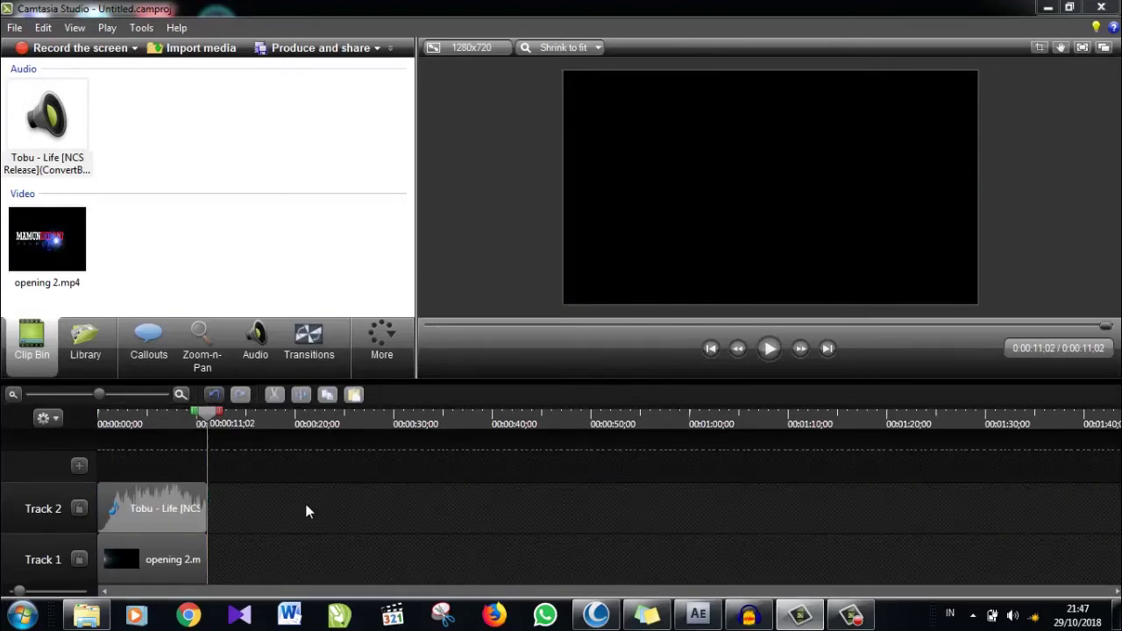
- Select the trimmed audio clip, return the playhead to the timeline start and reduce the track height slightly
click(164, 523)
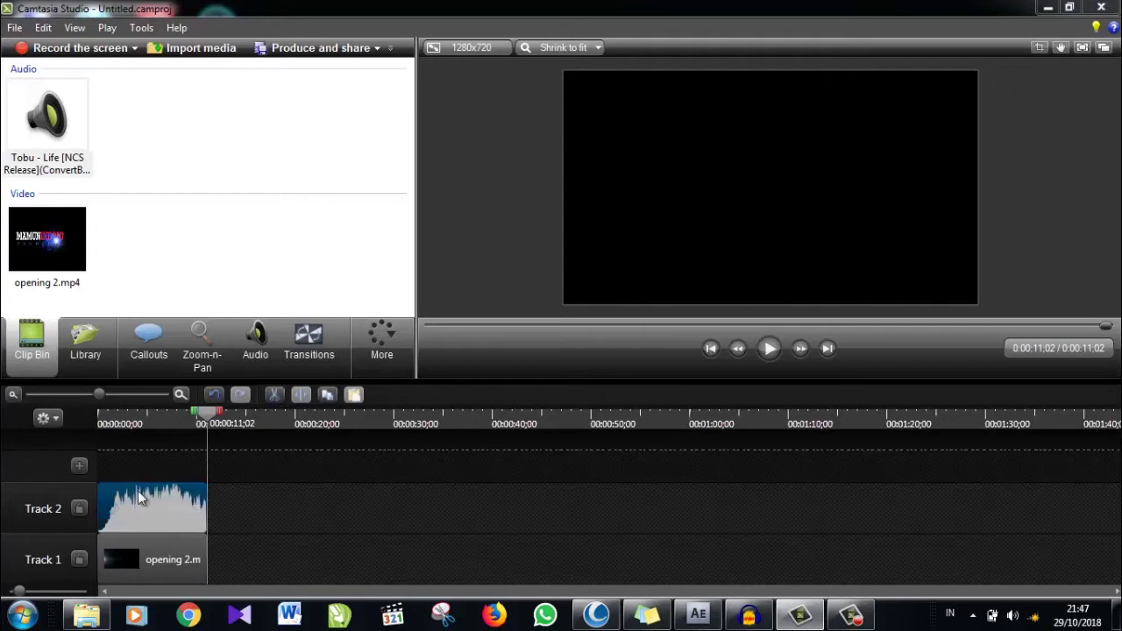
click(102, 417)
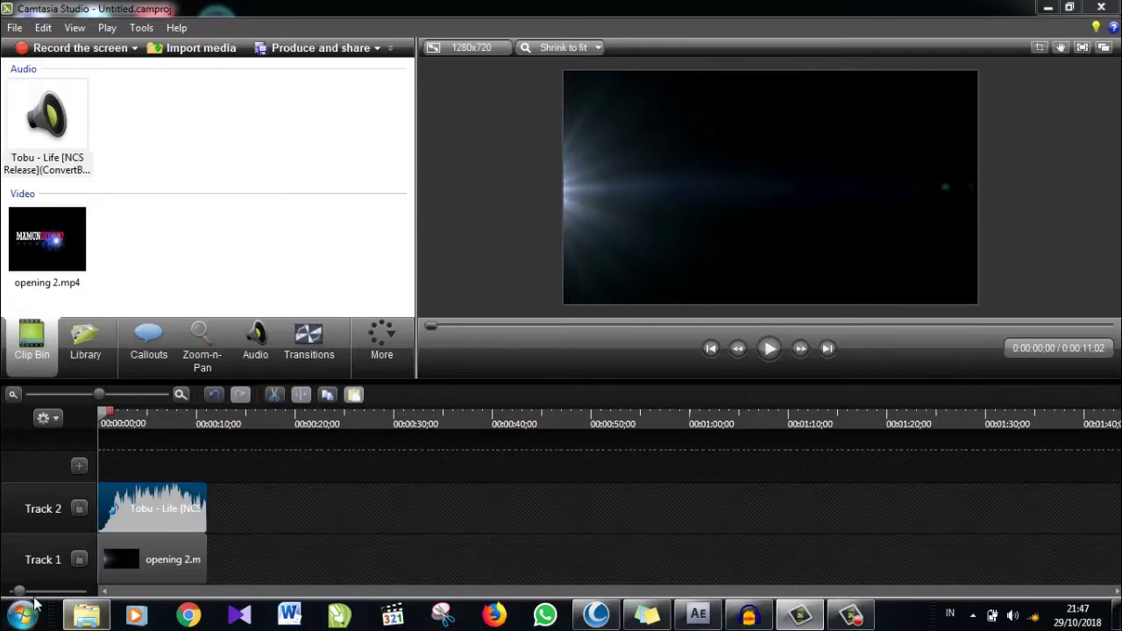
drag(20, 592, 15, 593)
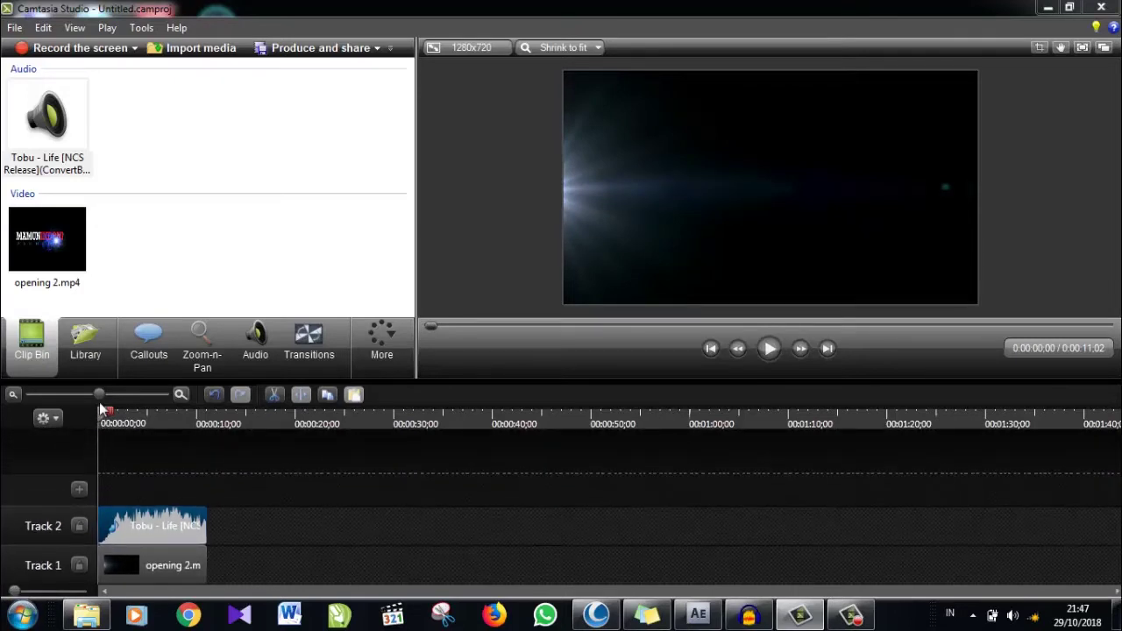
- Enlarge the timeline scale and track height, and preview the end of the opening clip with its music
drag(99, 396, 140, 395)
scroll(148, 419, down, 5)
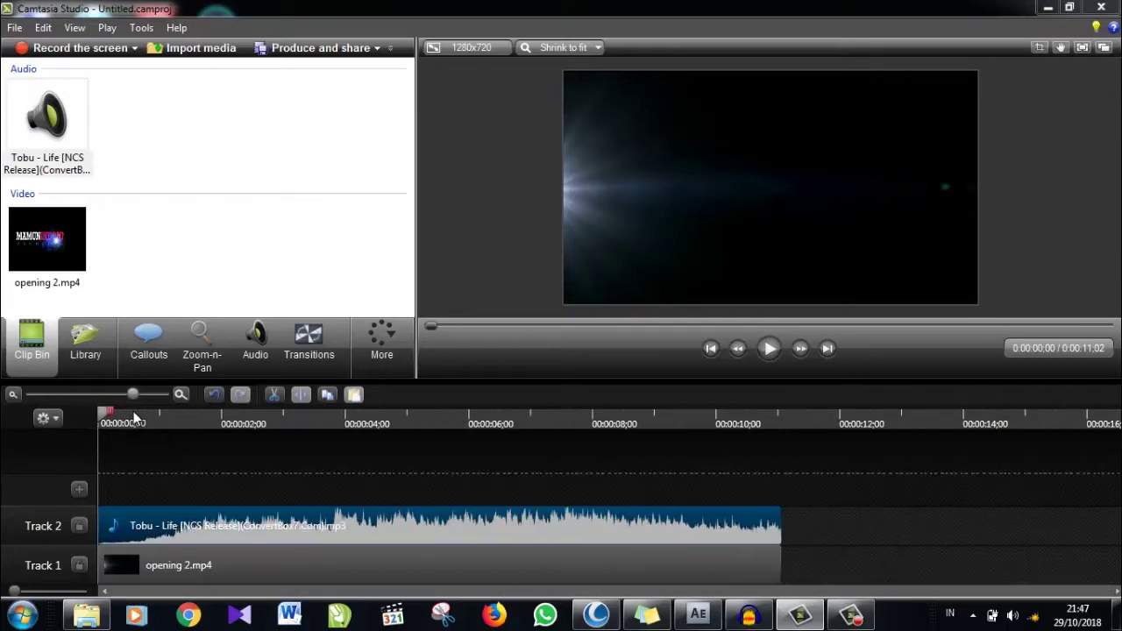
drag(17, 593, 30, 593)
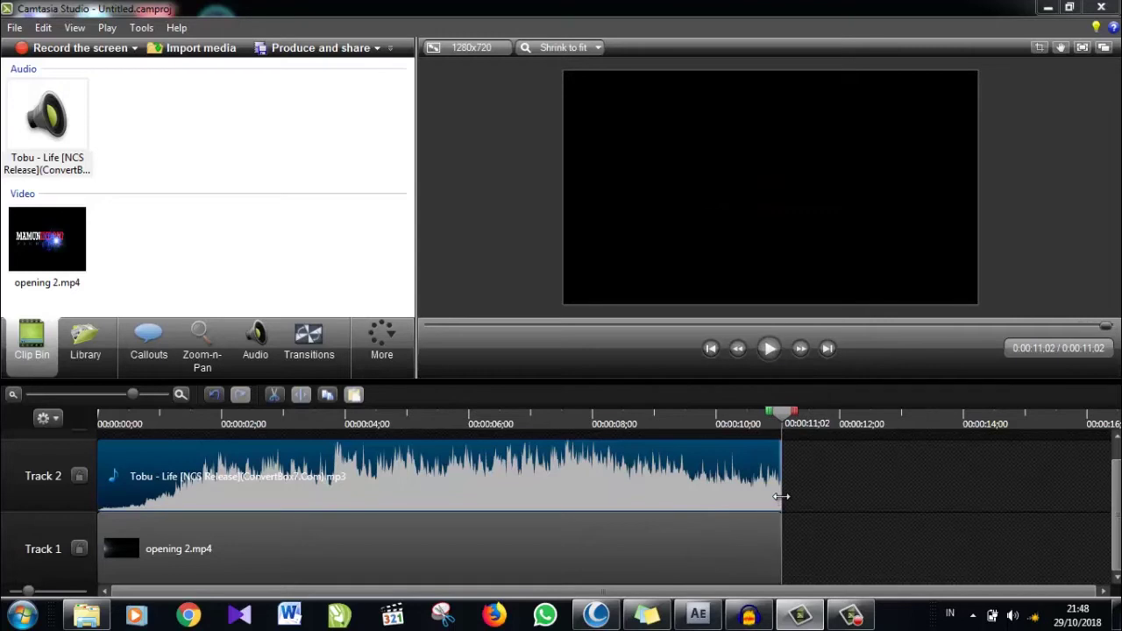
drag(769, 425, 754, 409)
click(769, 350)
- Add a fade-out to the Track 2 music and shorten it to roughly the last half second of the clip
click(255, 344)
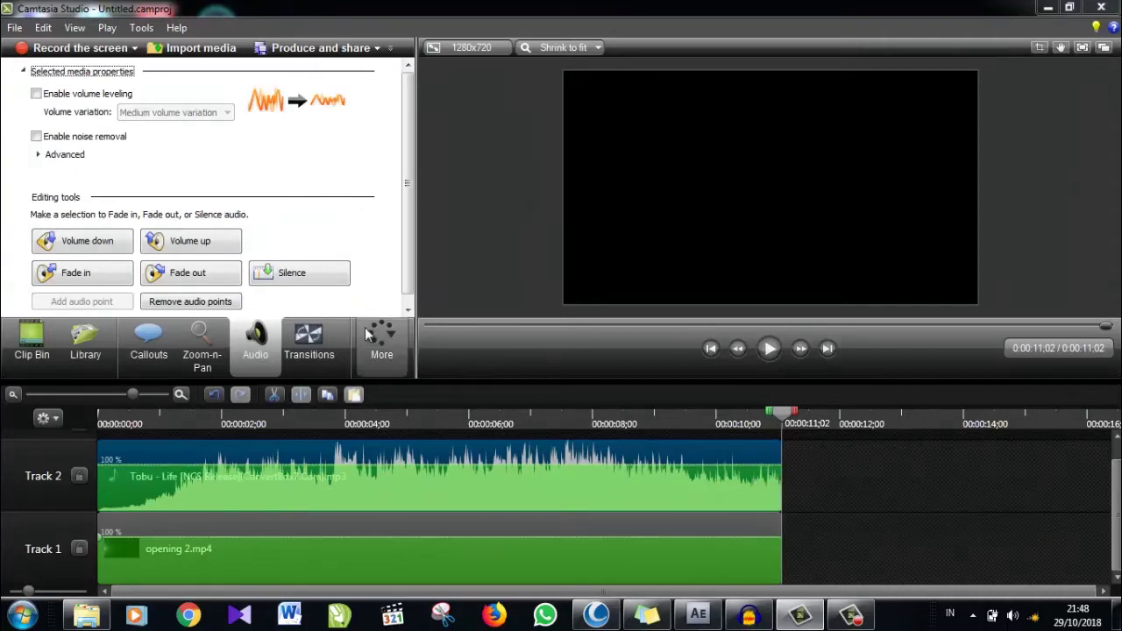
click(166, 276)
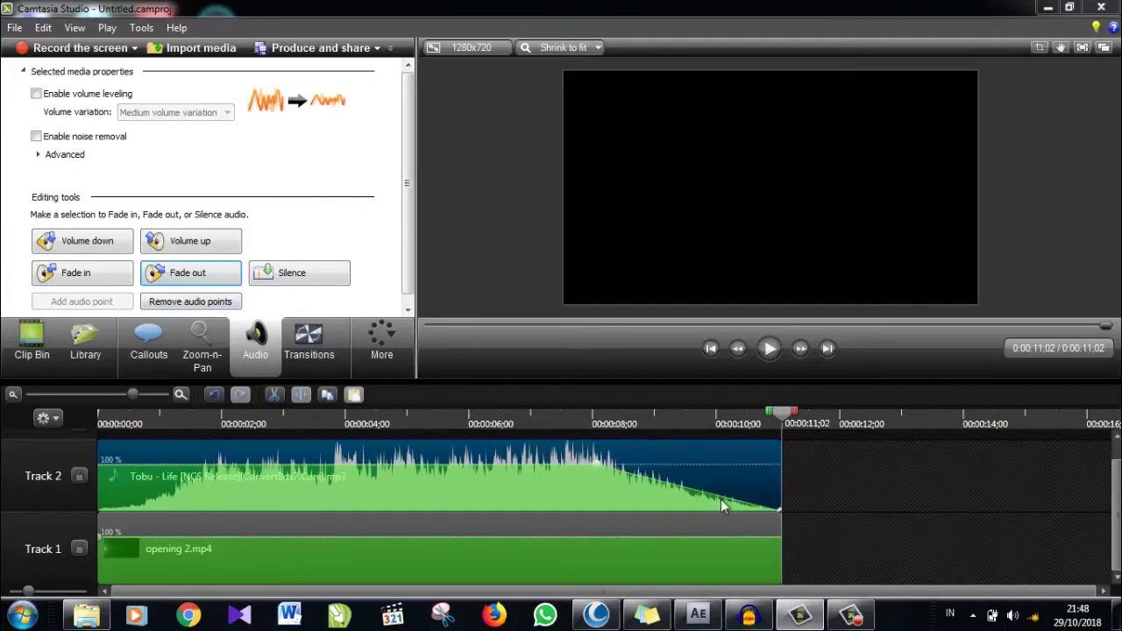
drag(603, 465, 736, 479)
mouse_move(742, 484)
mouse_down()
mouse_move(743, 466)
mouse_move(764, 490)
mouse_move(743, 465)
mouse_move(733, 471)
mouse_up()
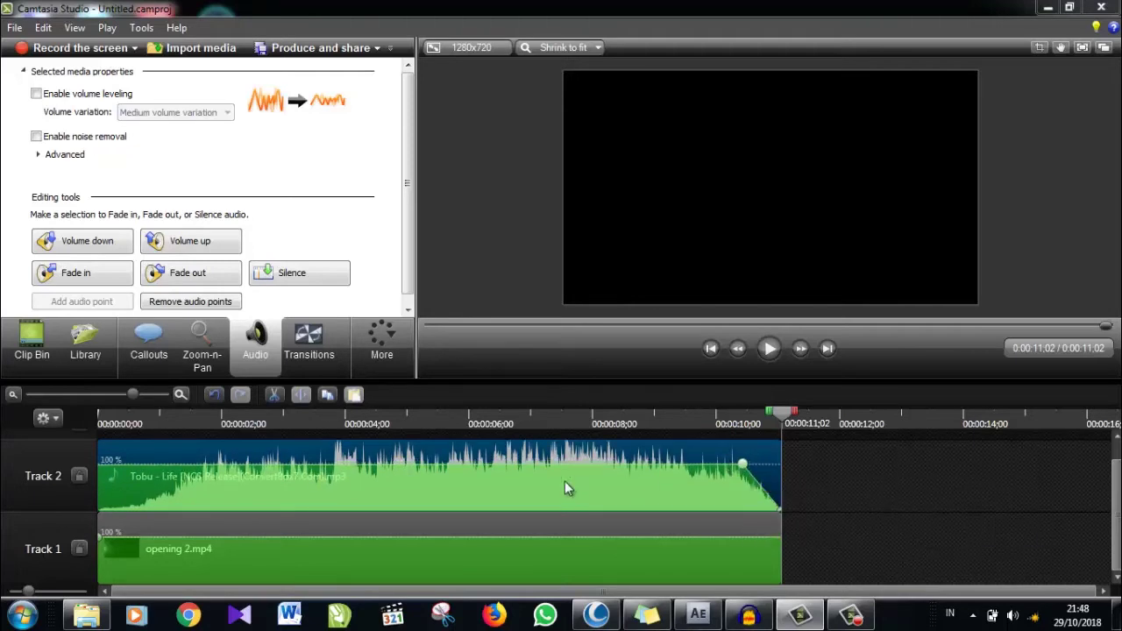
- Lower the overall volume of the Track 2 music to about 80 % and play back the ending
drag(368, 467, 369, 478)
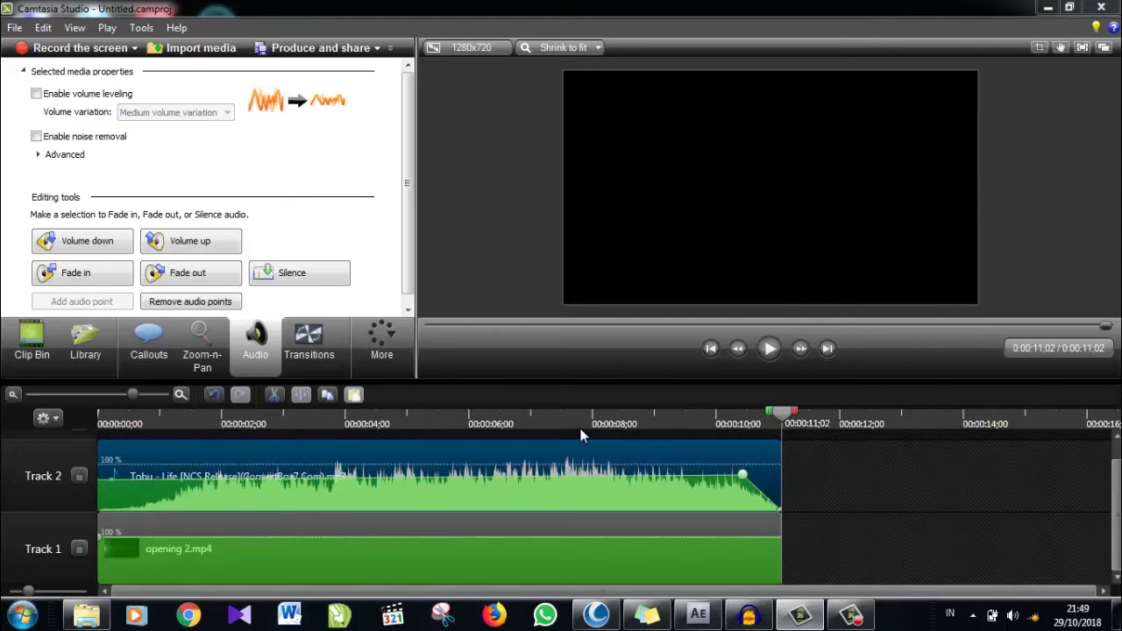
click(670, 406)
click(769, 348)
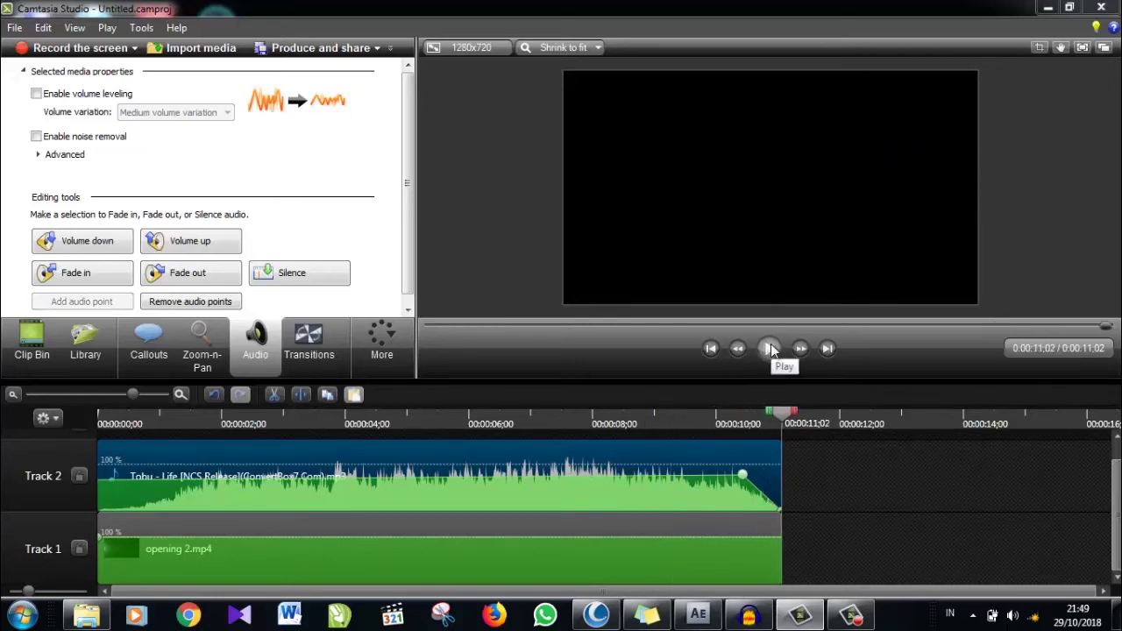
- Add a fade-in at the start of the Track 2 music, shorten it to about one second with an 82 % peak, and preview it
click(100, 420)
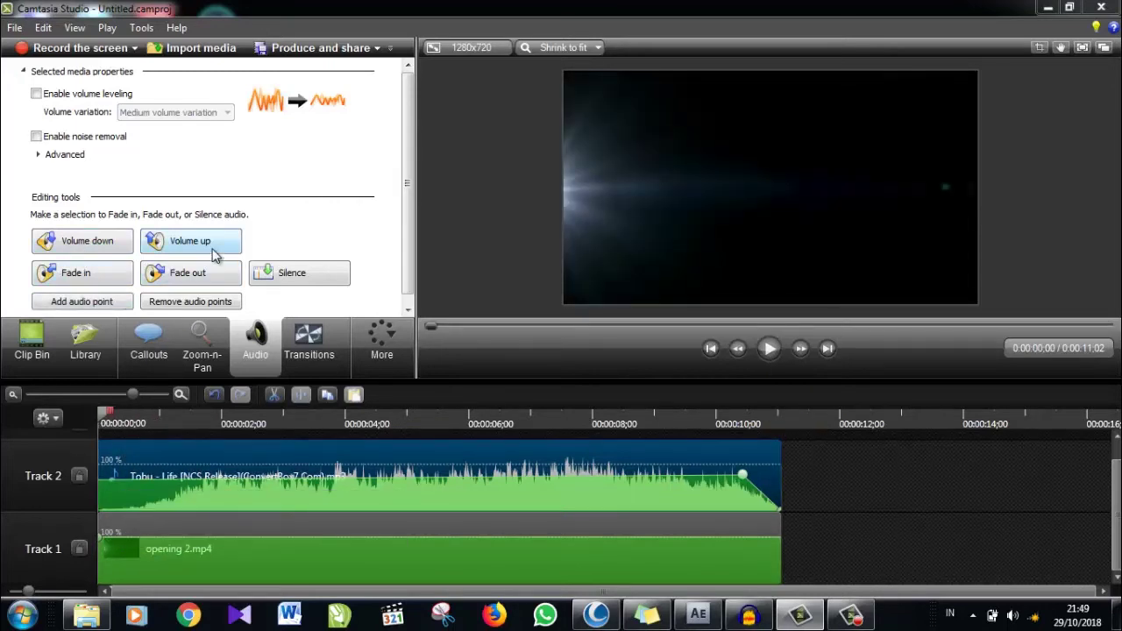
click(93, 275)
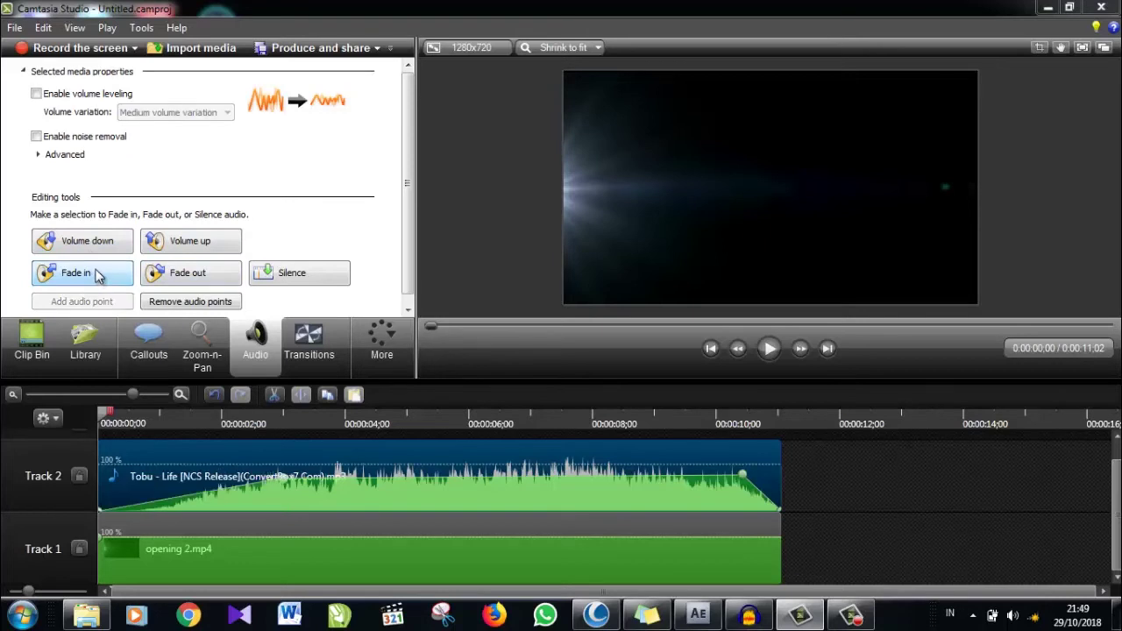
drag(281, 477, 154, 473)
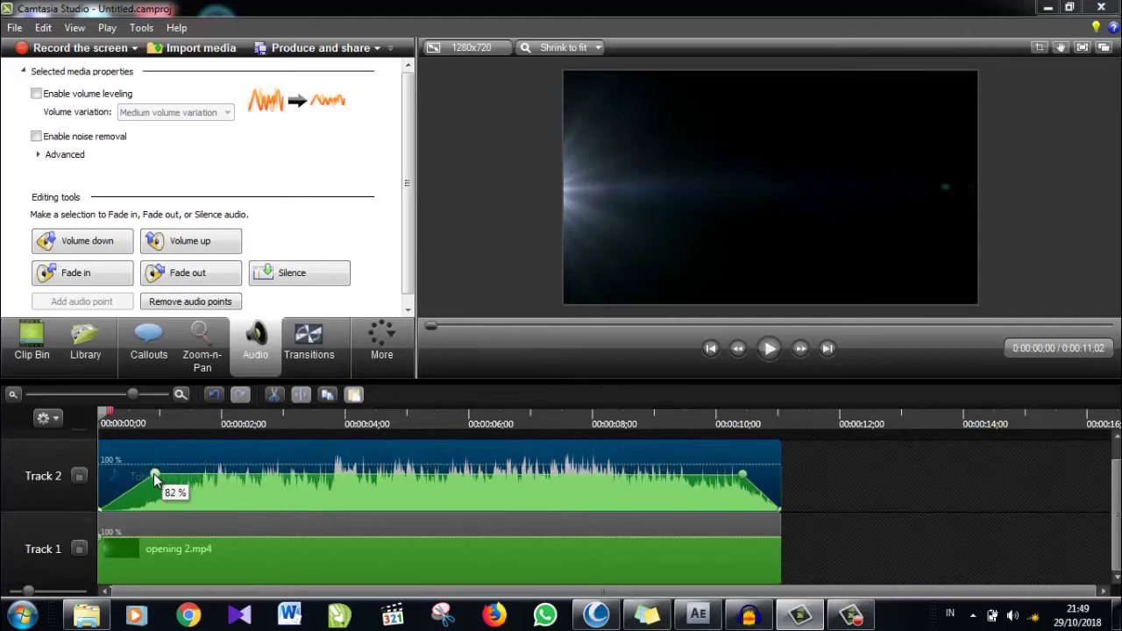
click(770, 358)
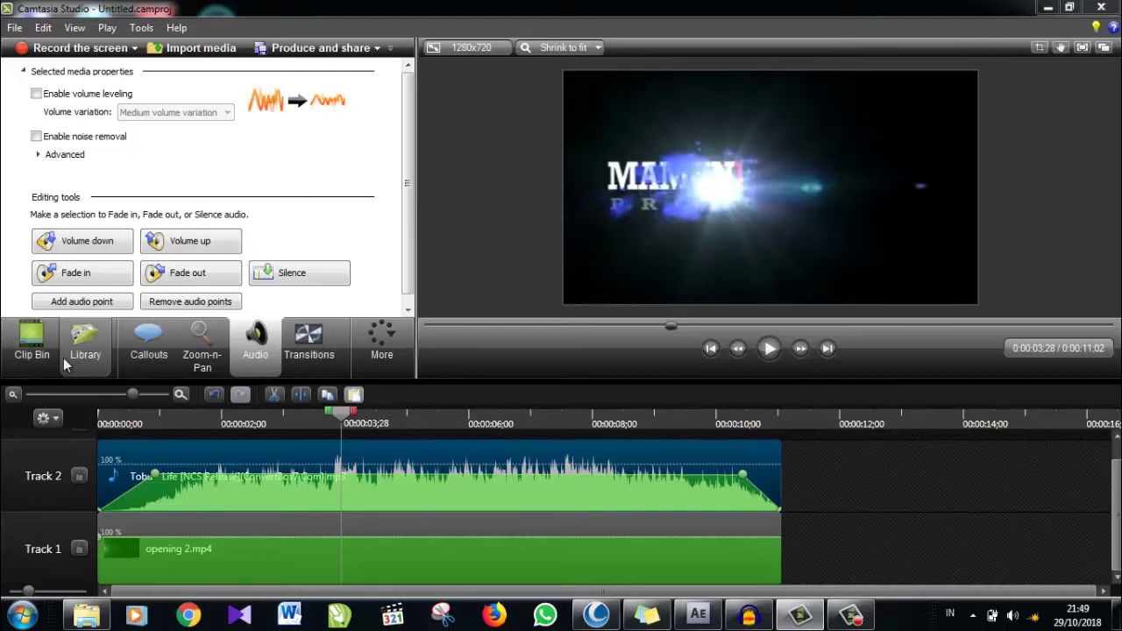
- Split the Track 2 music at 0:00:03;28 and fade out the first part over about its last second, starting from 80 %
click(39, 353)
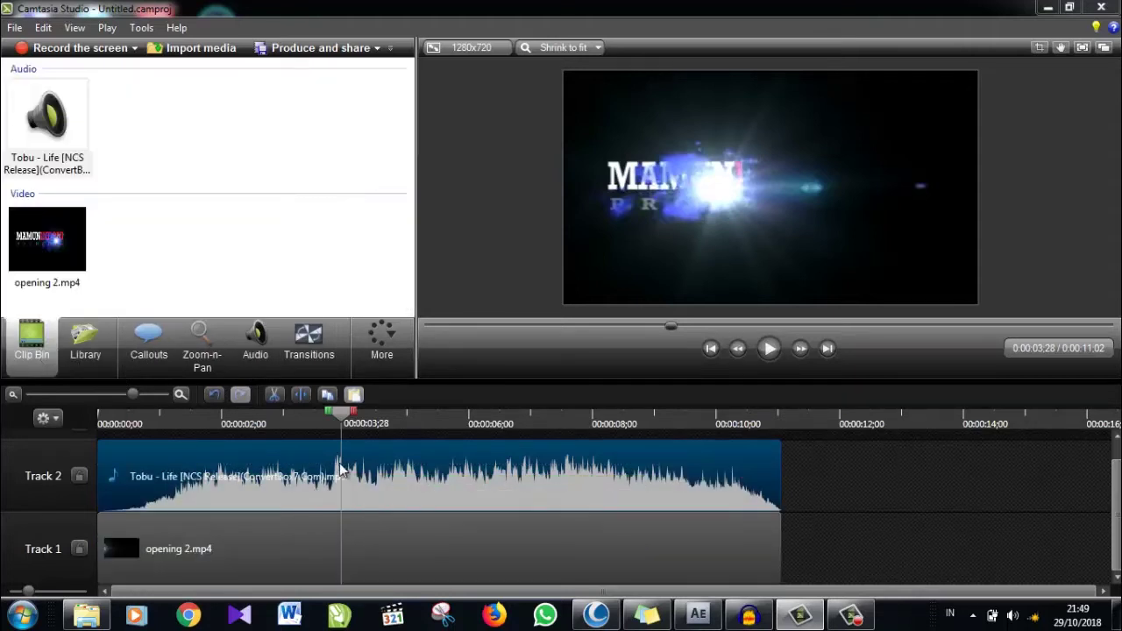
click(304, 395)
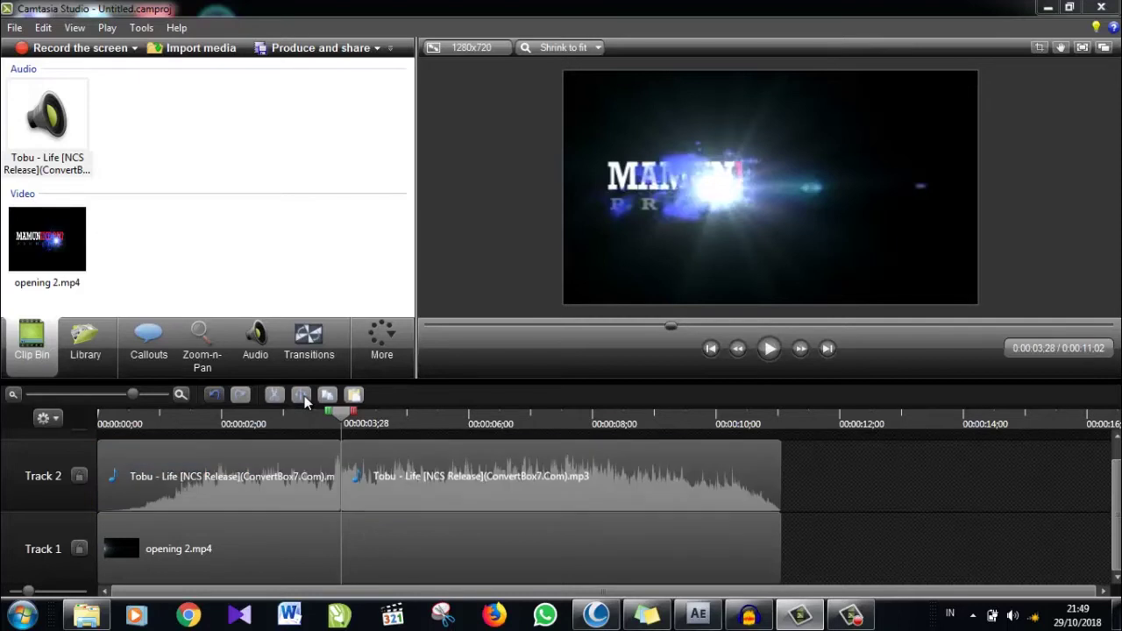
click(298, 473)
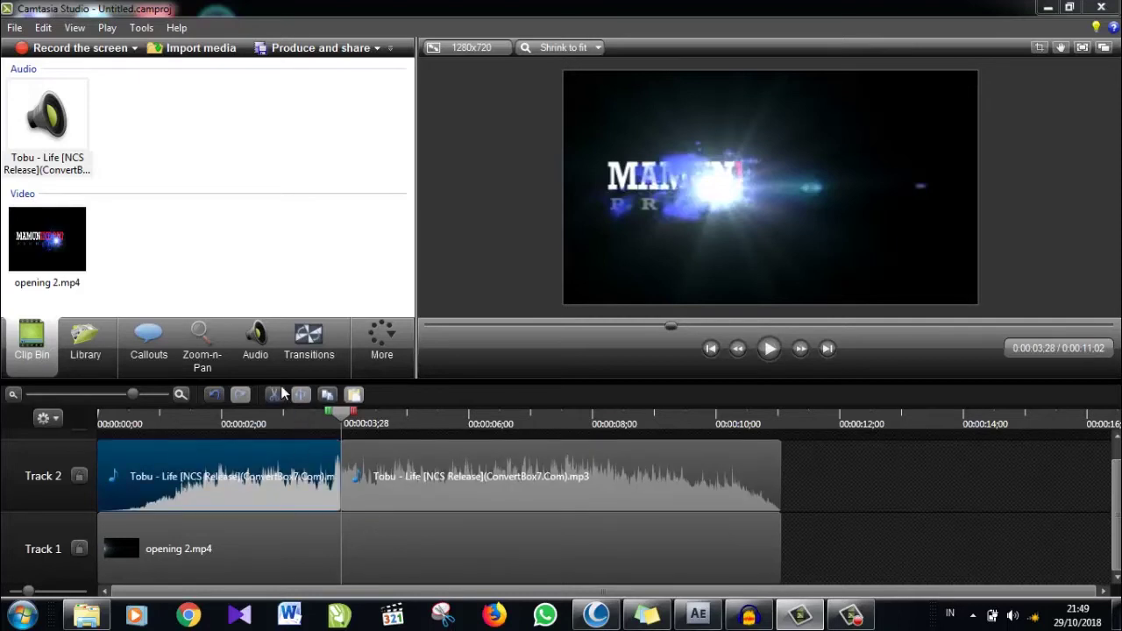
click(255, 344)
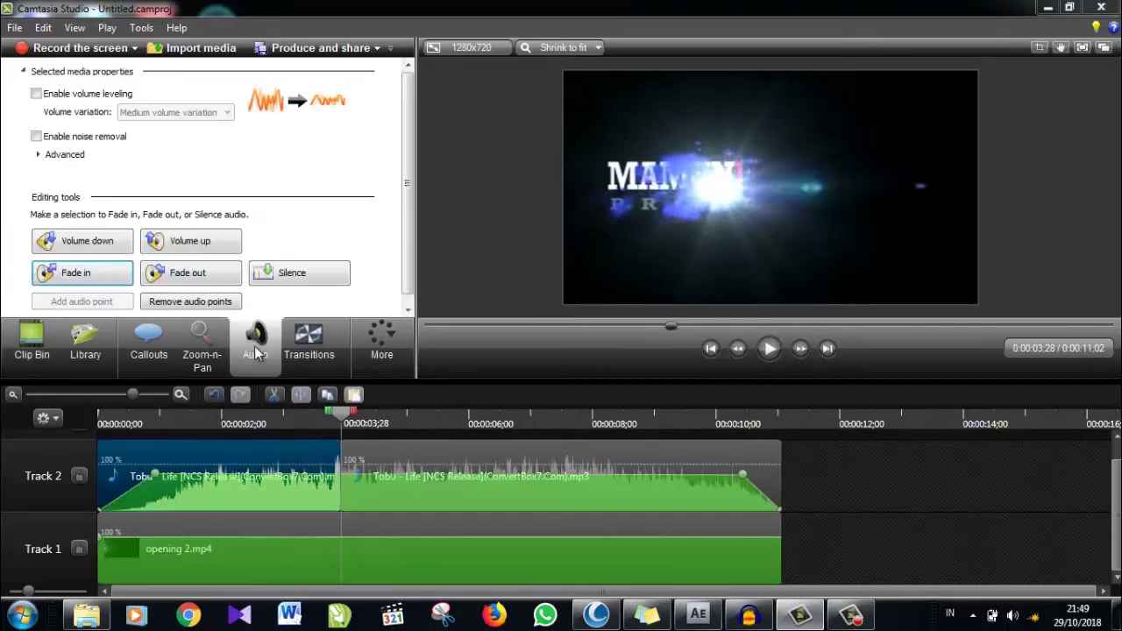
click(177, 279)
drag(242, 481, 283, 475)
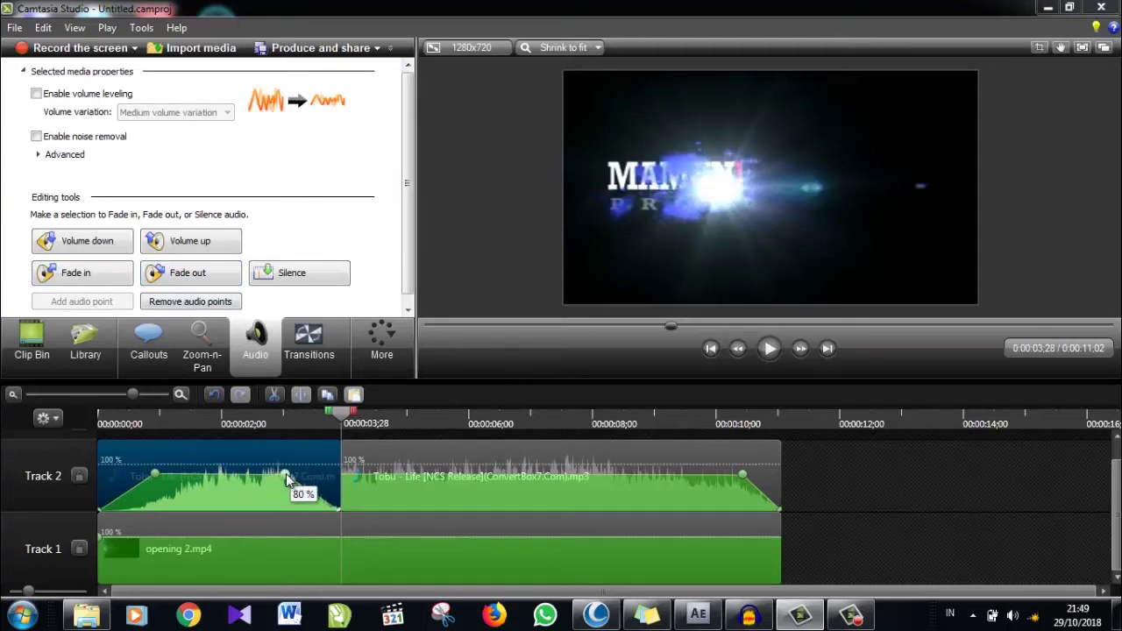
- Add a fade-in to the second part of the Track 2 music and shorten it to just over one second
click(391, 462)
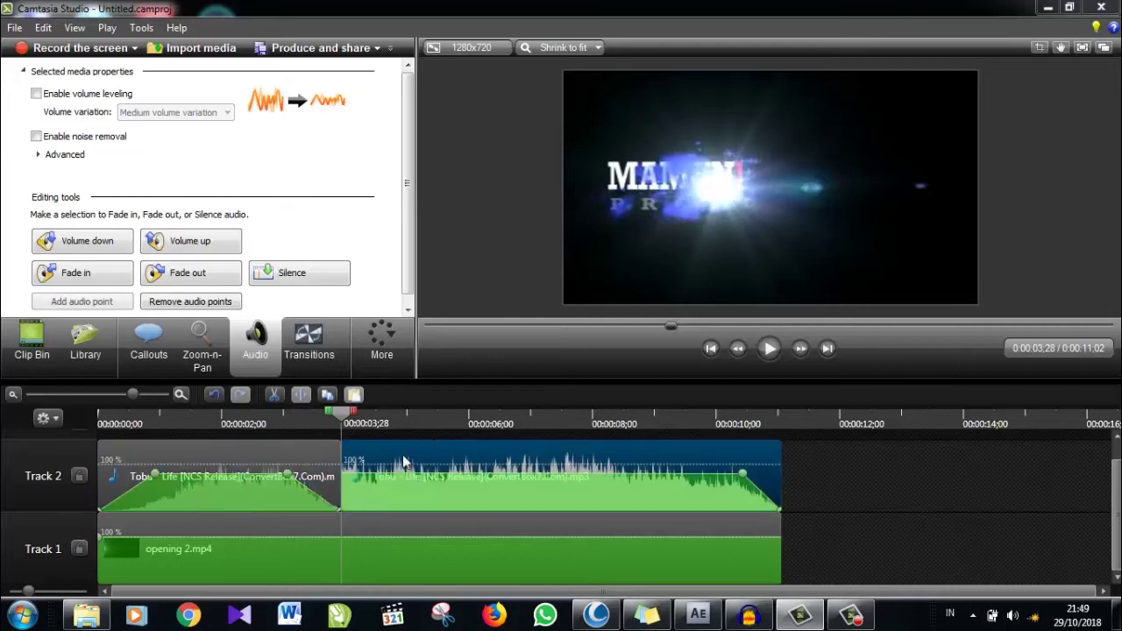
click(112, 279)
drag(524, 475, 418, 475)
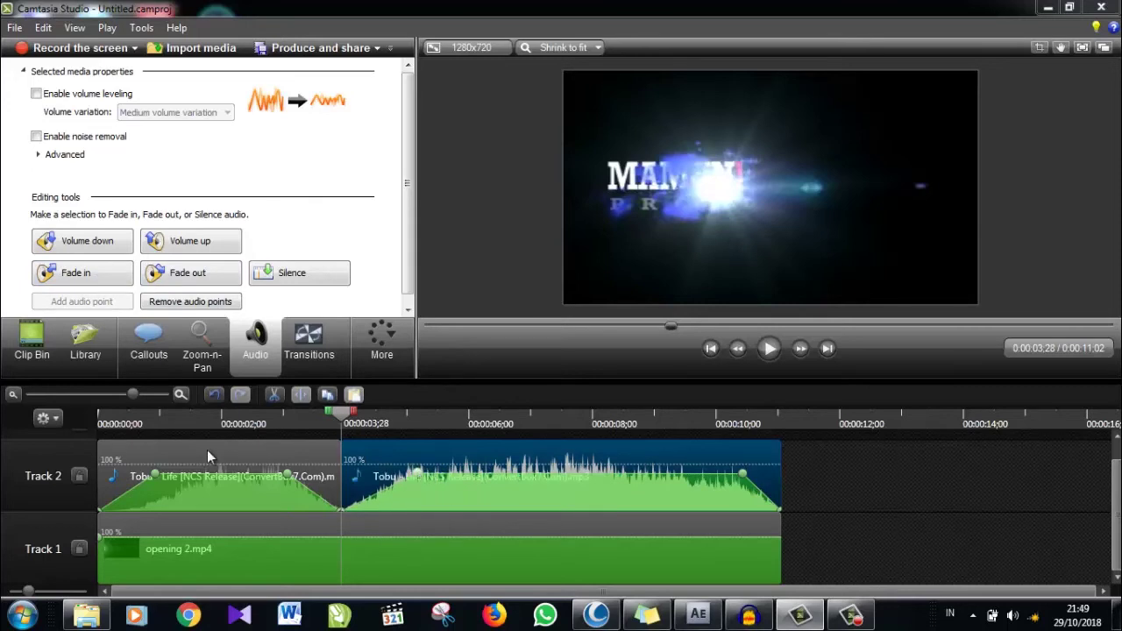
- Preview the opening with the faded music from the beginning and return the playhead to the timeline start
click(99, 412)
click(770, 349)
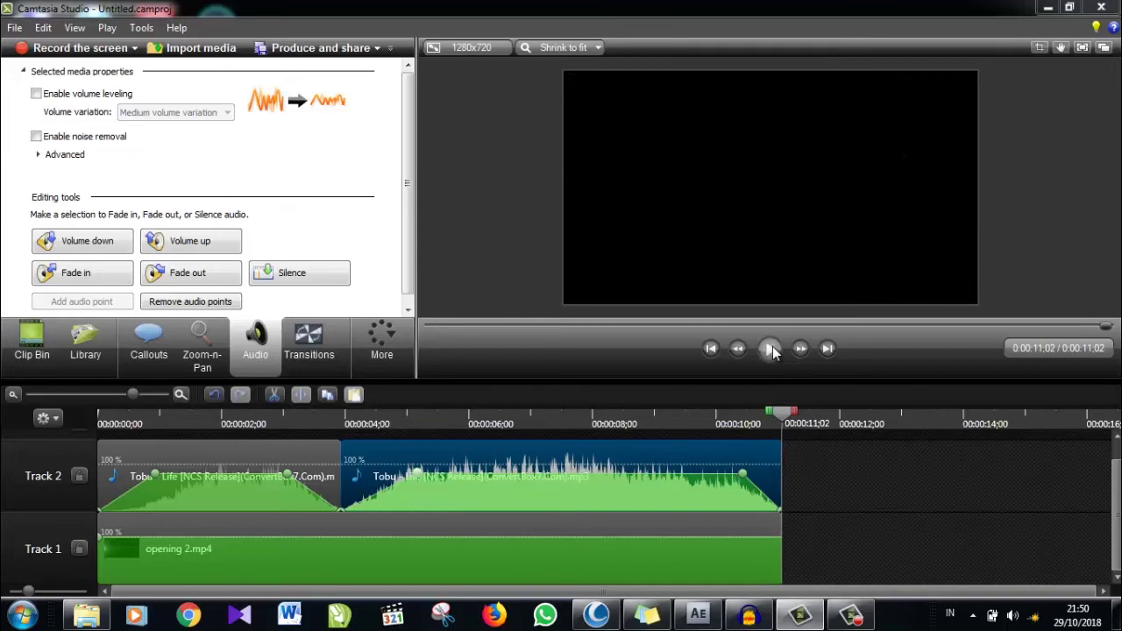
click(769, 348)
click(768, 348)
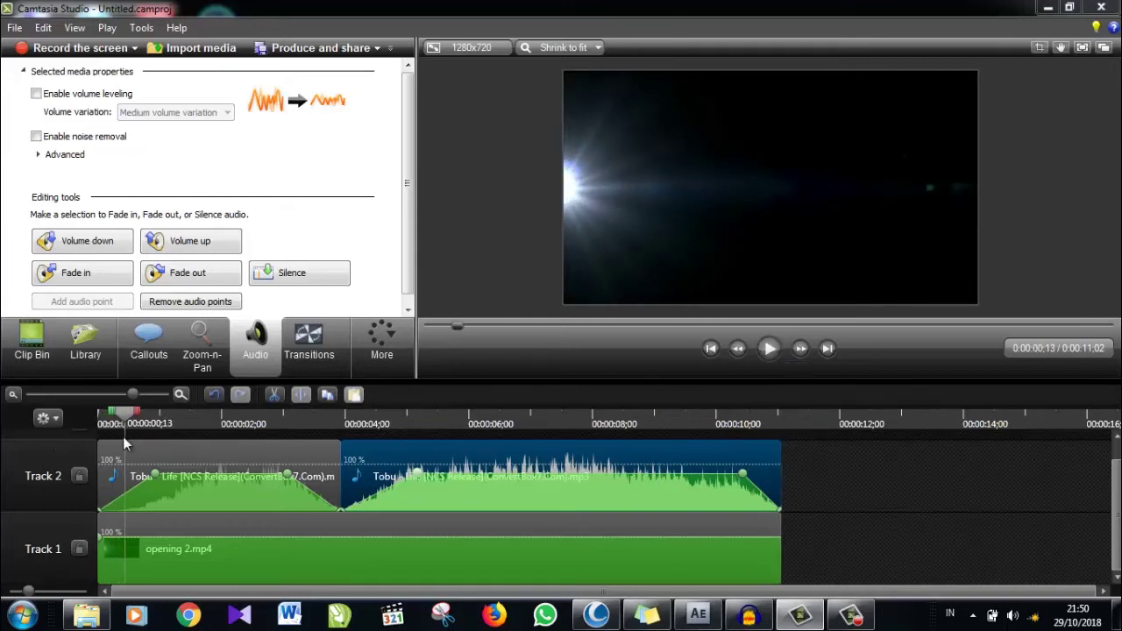
drag(125, 423, 85, 421)
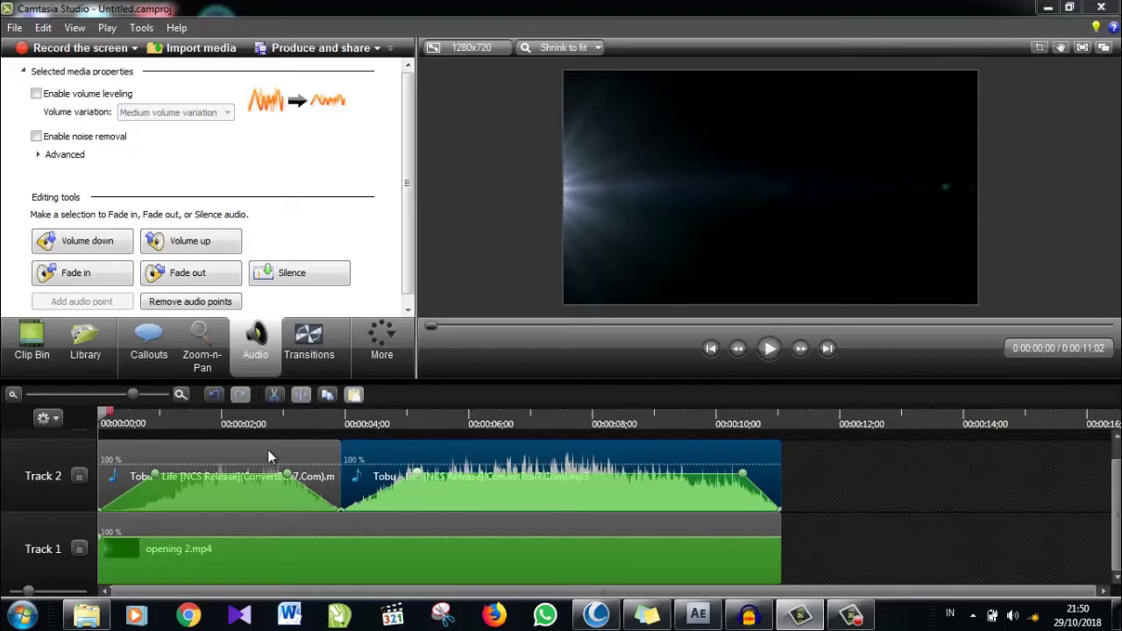
- Lower the volume of the second music part on Track 2 and split it at 0:00:07;13
click(543, 474)
mouse_move(543, 473)
mouse_down()
mouse_move(536, 498)
mouse_move(535, 487)
mouse_up()
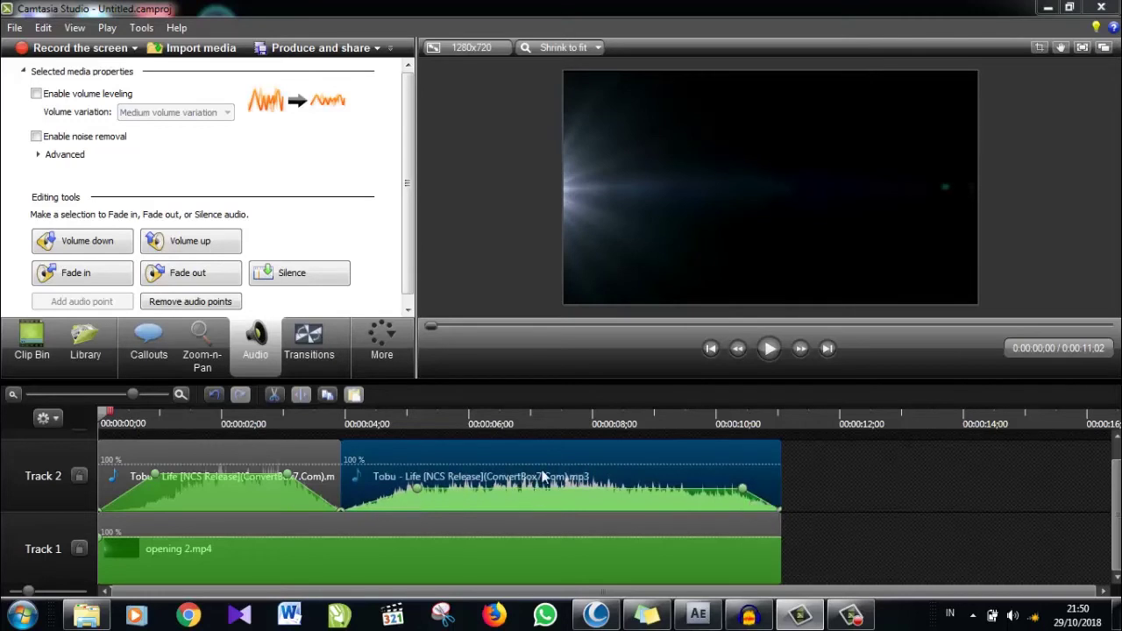
click(557, 414)
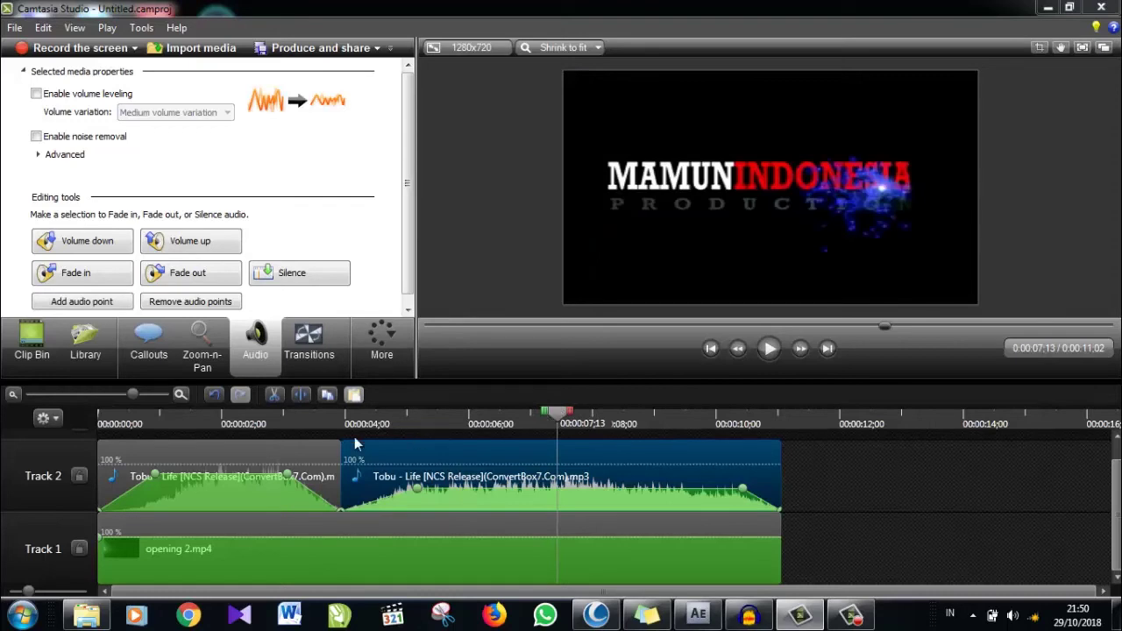
click(305, 397)
- Fade out the middle music part on Track 2 over a bit less than its last second
click(508, 486)
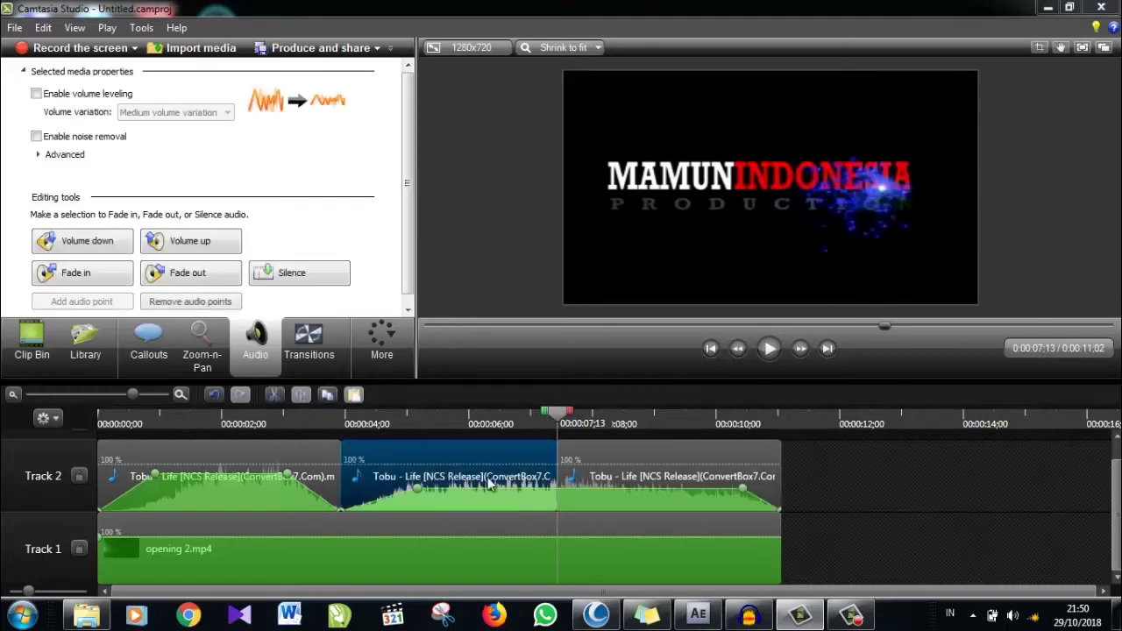
click(190, 273)
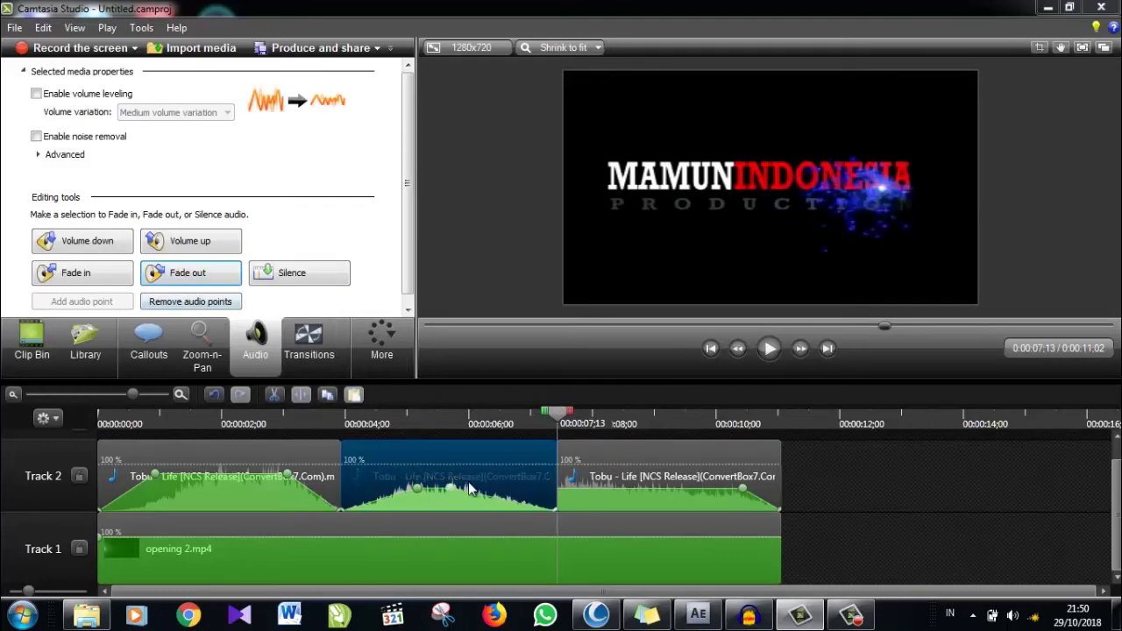
drag(449, 491, 511, 487)
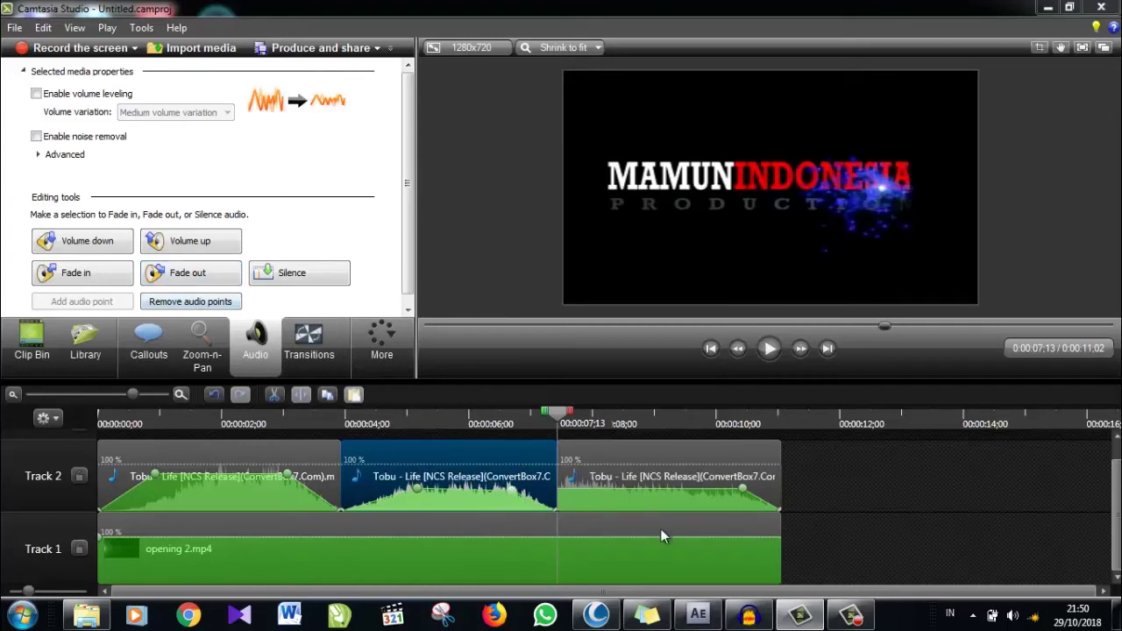
- Add a fade-in to the last music part on Track 2 and shorten it to about one second
click(674, 505)
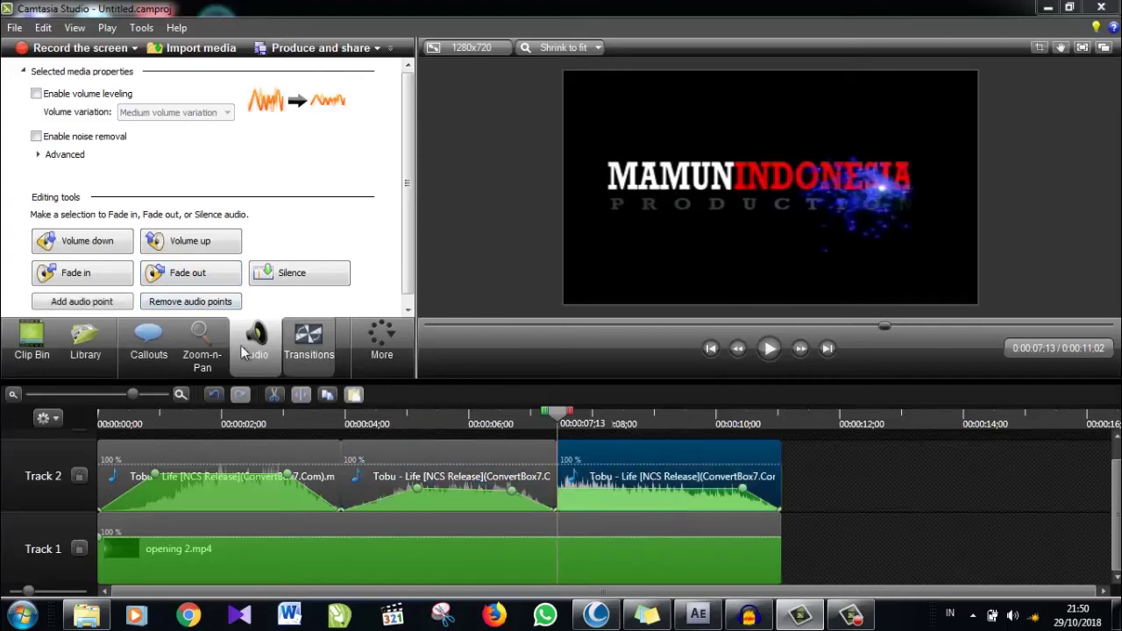
click(111, 280)
drag(670, 488, 622, 483)
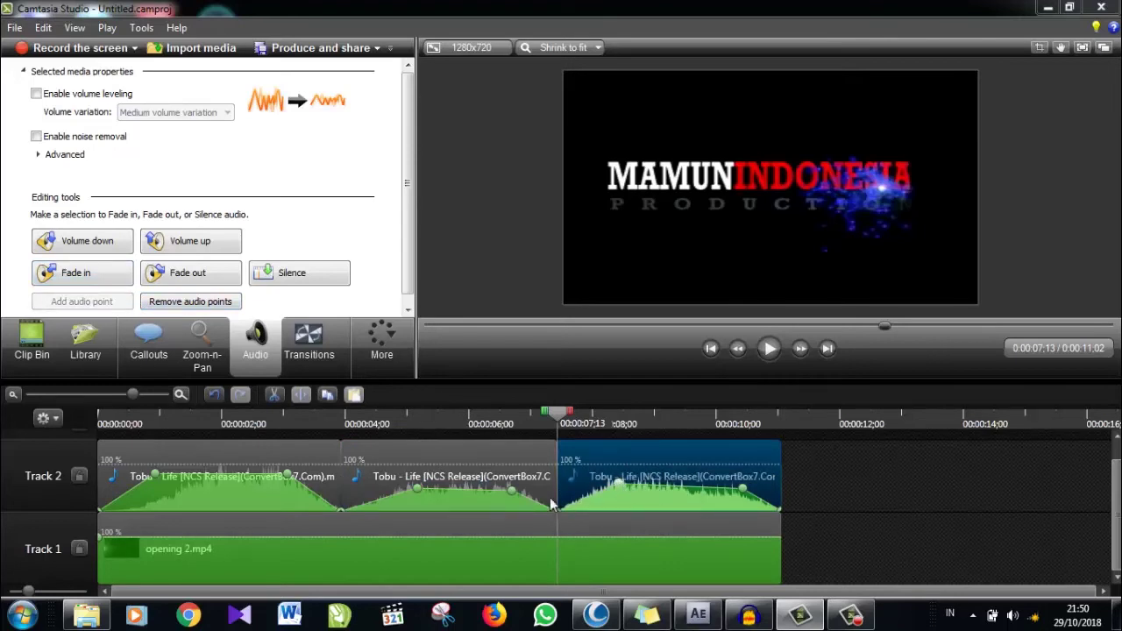
- Preview the project from the timeline start and raise the first music part's ending volume point to 19 %
click(103, 443)
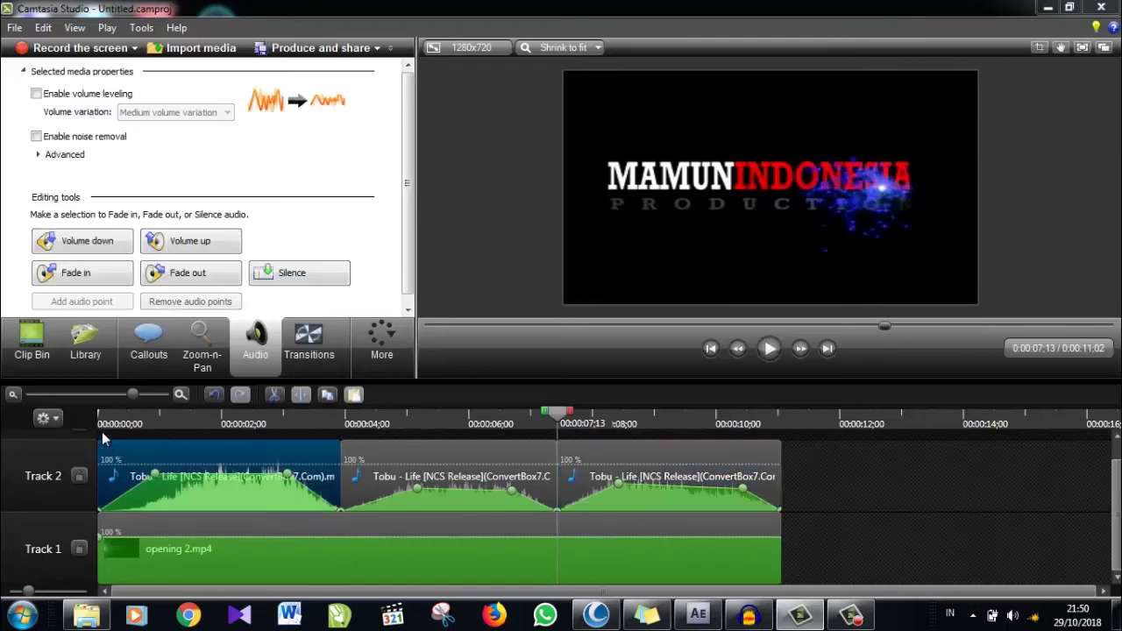
click(99, 418)
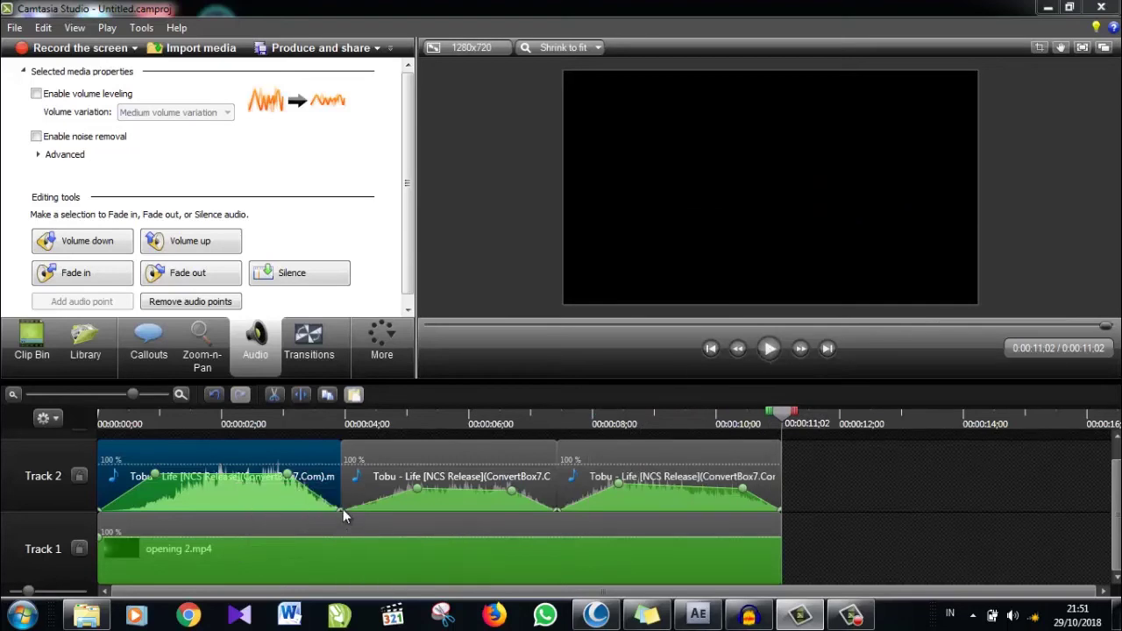
mouse_move(341, 515)
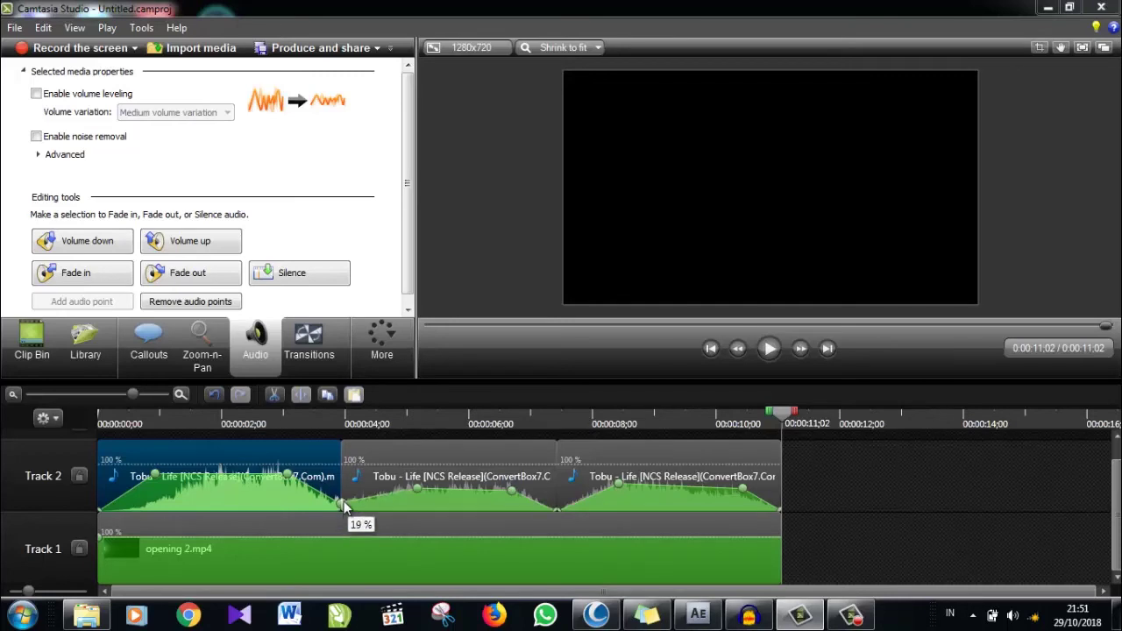
- Preview the transitions between the music parts from 0:00:02;09 and return the playhead to the timeline start
click(243, 414)
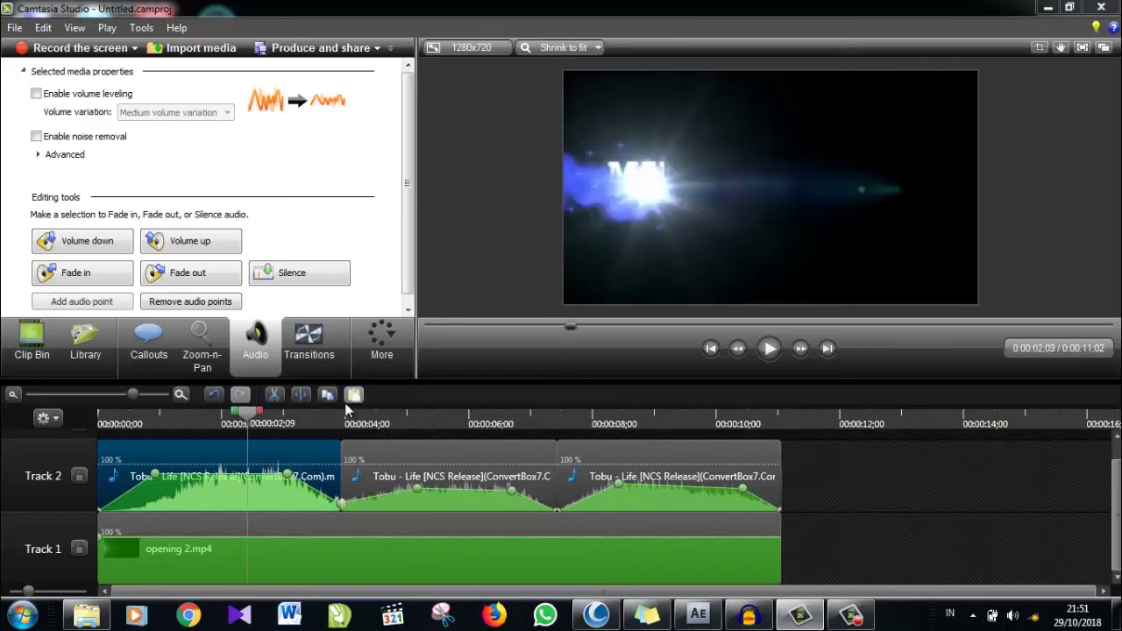
click(769, 349)
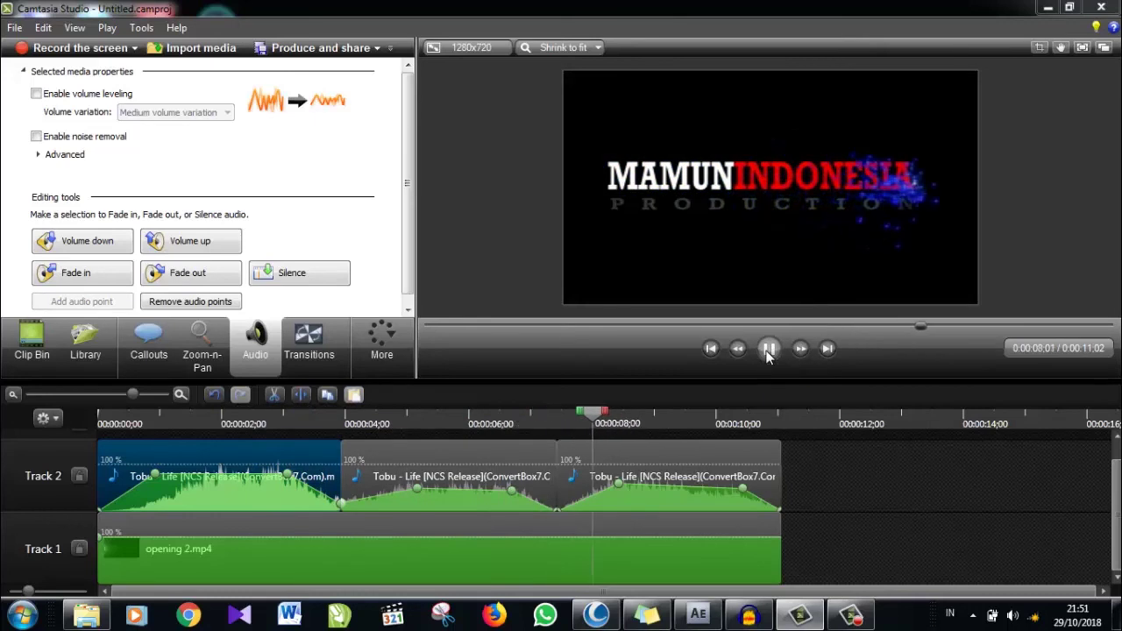
click(768, 349)
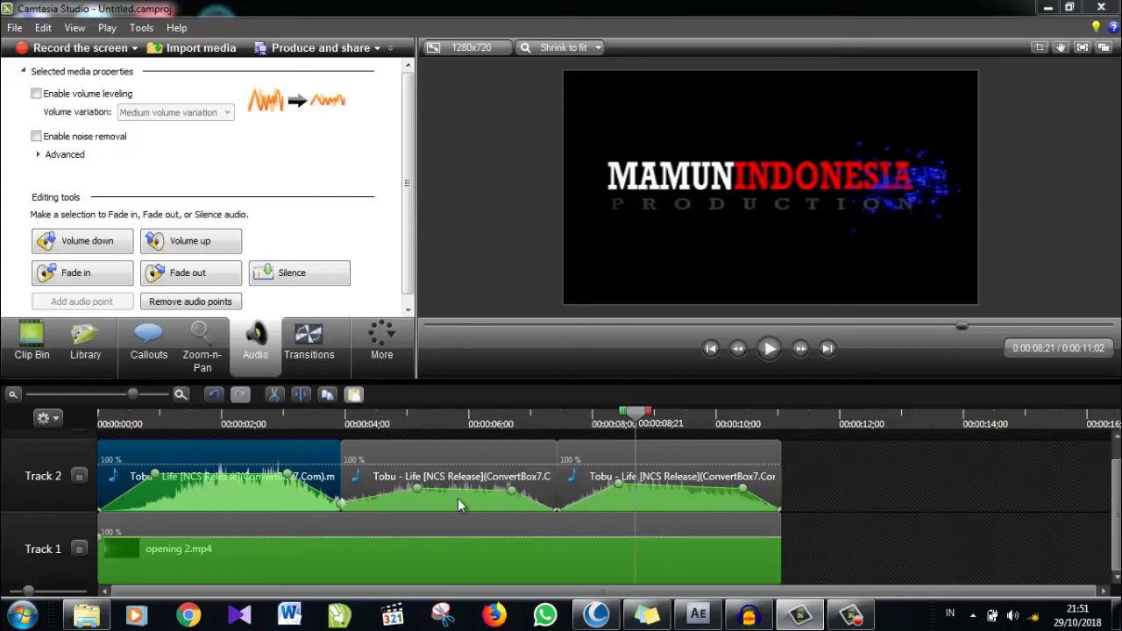
click(102, 416)
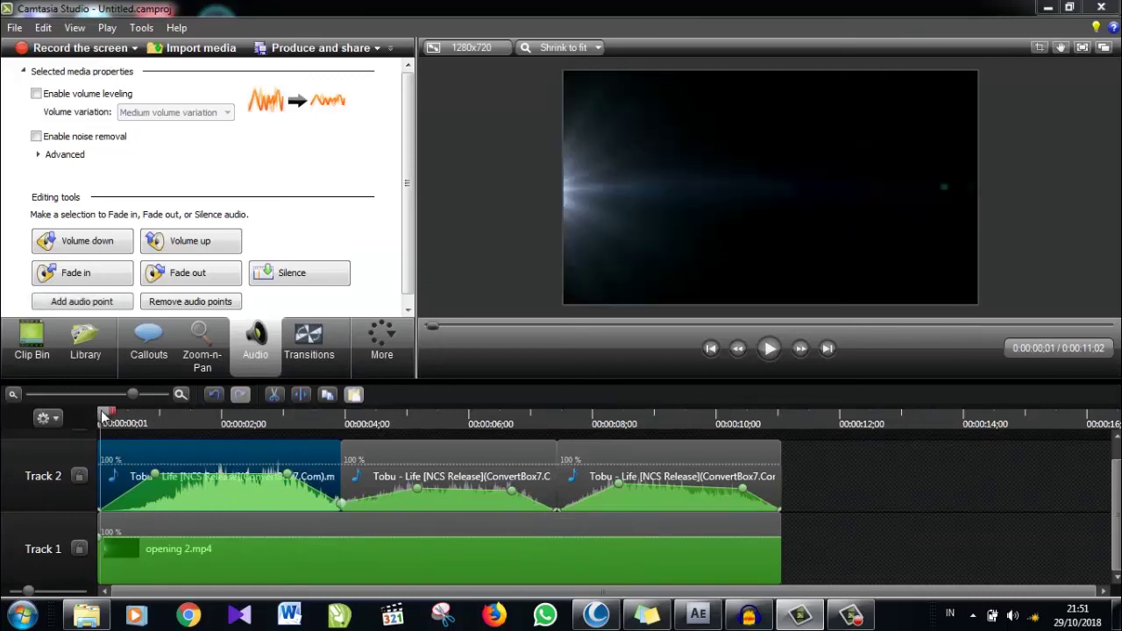
click(102, 416)
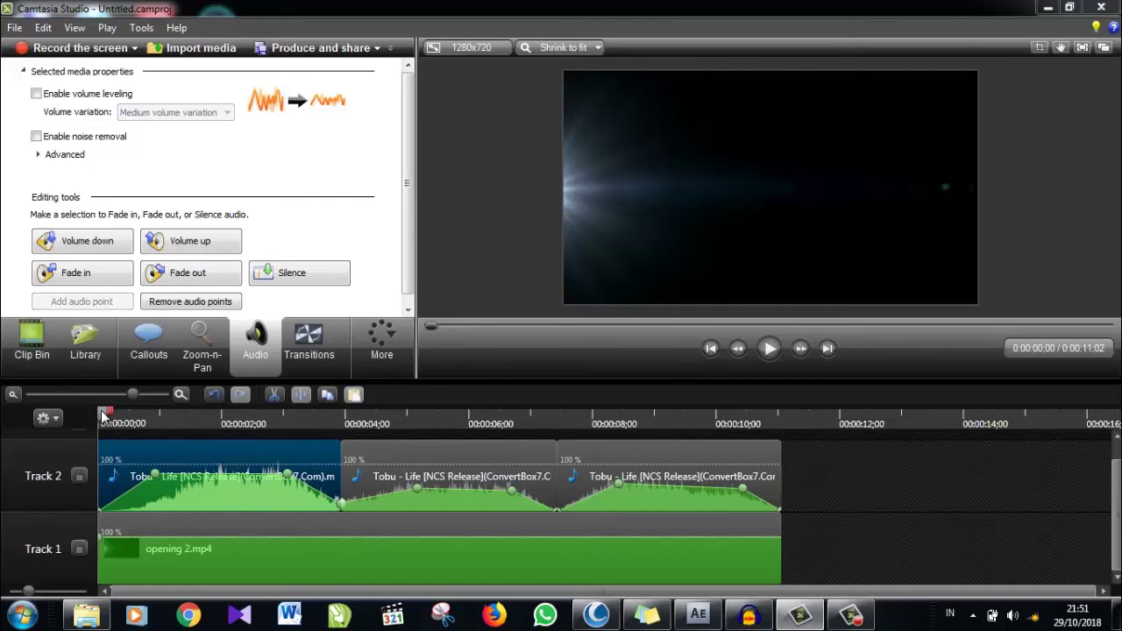